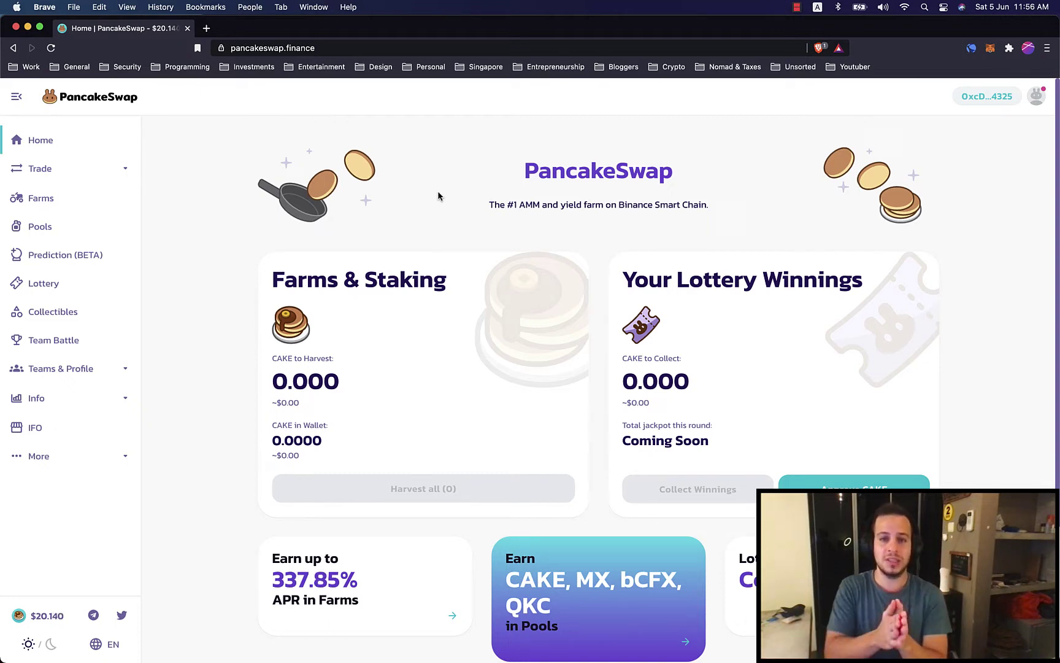
Check the wallet's balances, including BNB, then return to PancakeSwap.
{"action": "left_click", "coordinate": [988, 47]}
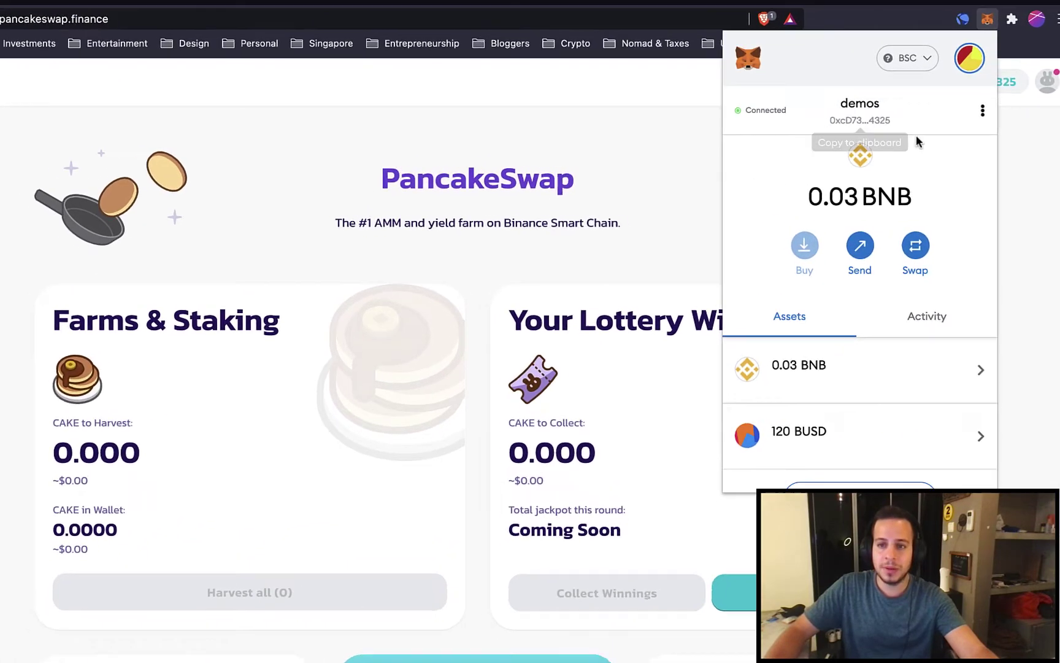
{"action": "left_click_drag", "start_coordinate": [808, 197], "coordinate": [854, 198]}
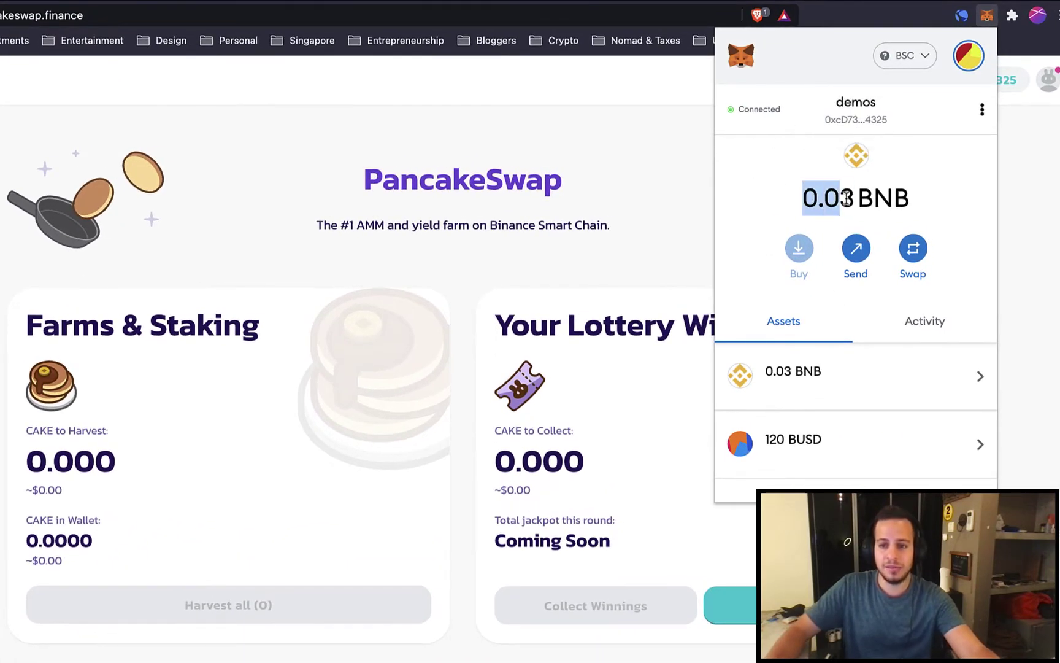
{"action": "left_click", "coordinate": [814, 197]}
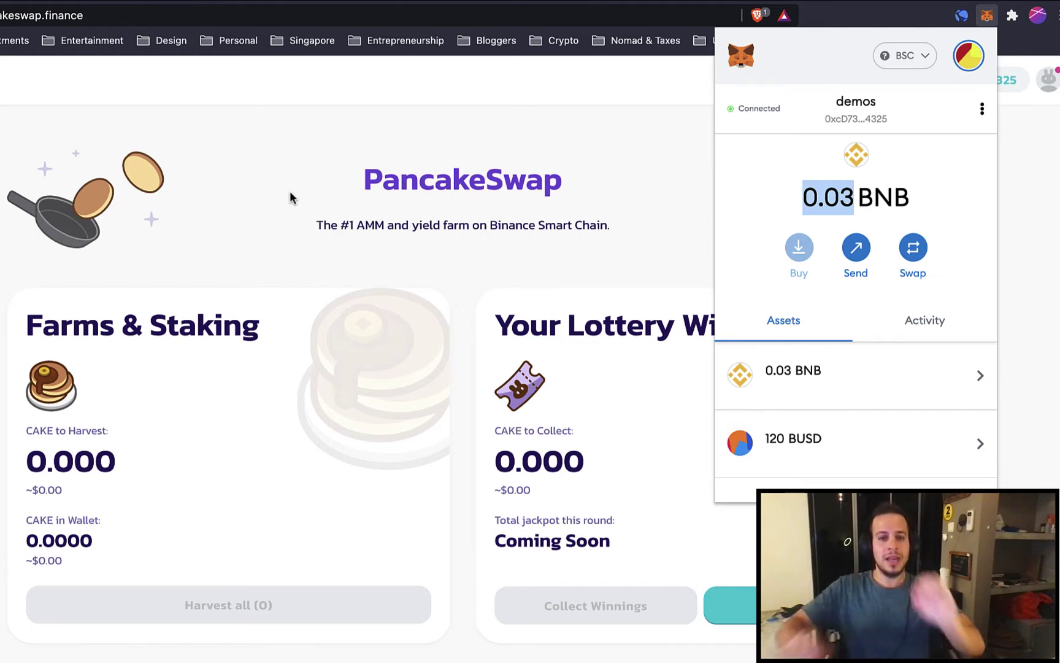
{"action": "left_click", "coordinate": [83, 169]}
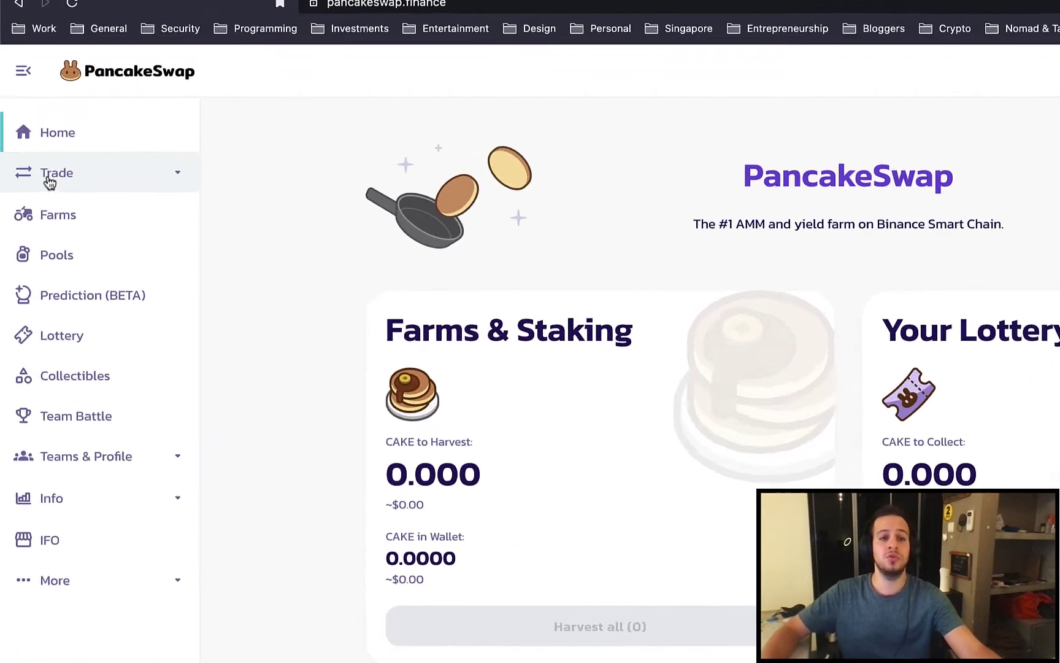
Open the Trade > Exchange page and set BUSD as the From token.
{"action": "left_click", "coordinate": [38, 172]}
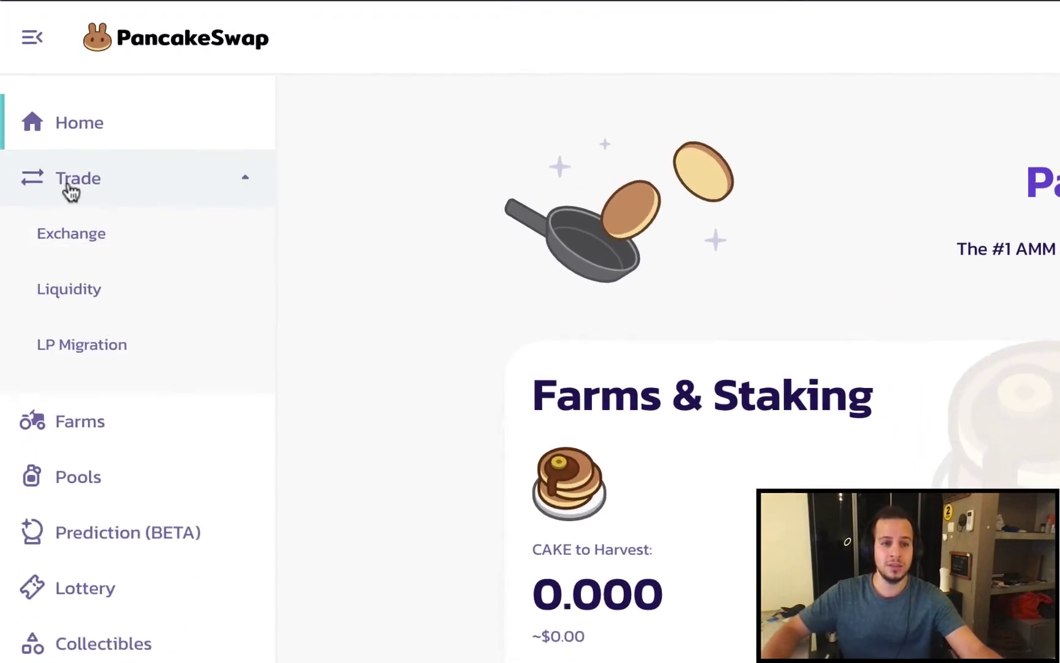
{"action": "left_click", "coordinate": [62, 250]}
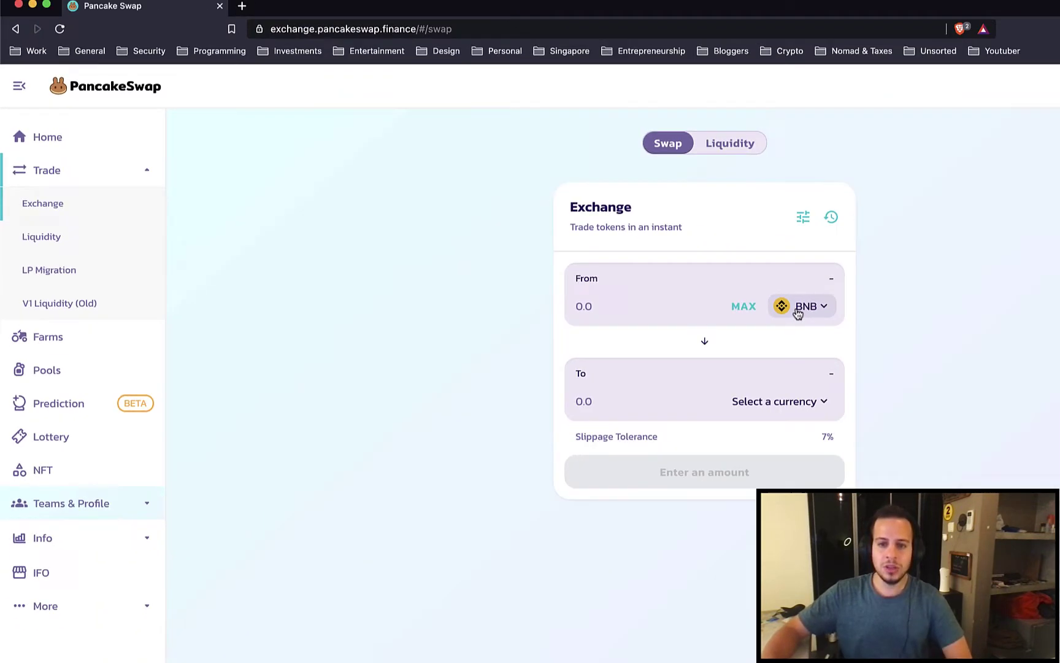
{"action": "left_click", "coordinate": [686, 284]}
{"action": "scroll", "coordinate": [585, 291], "scroll_direction": "down", "scroll_amount": 1}
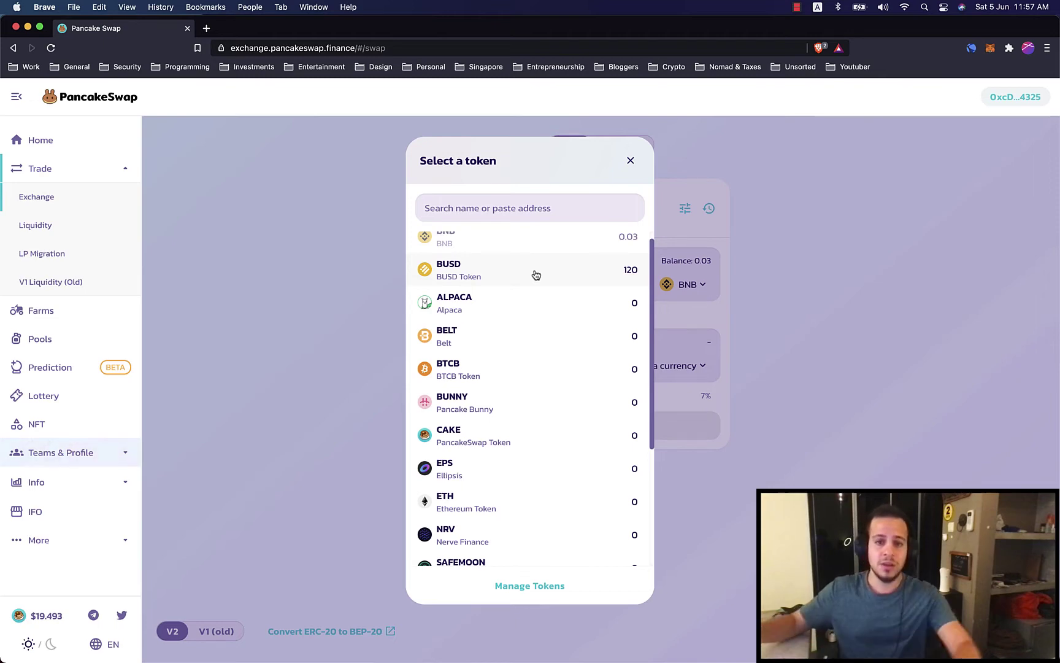
{"action": "left_click", "coordinate": [532, 278]}
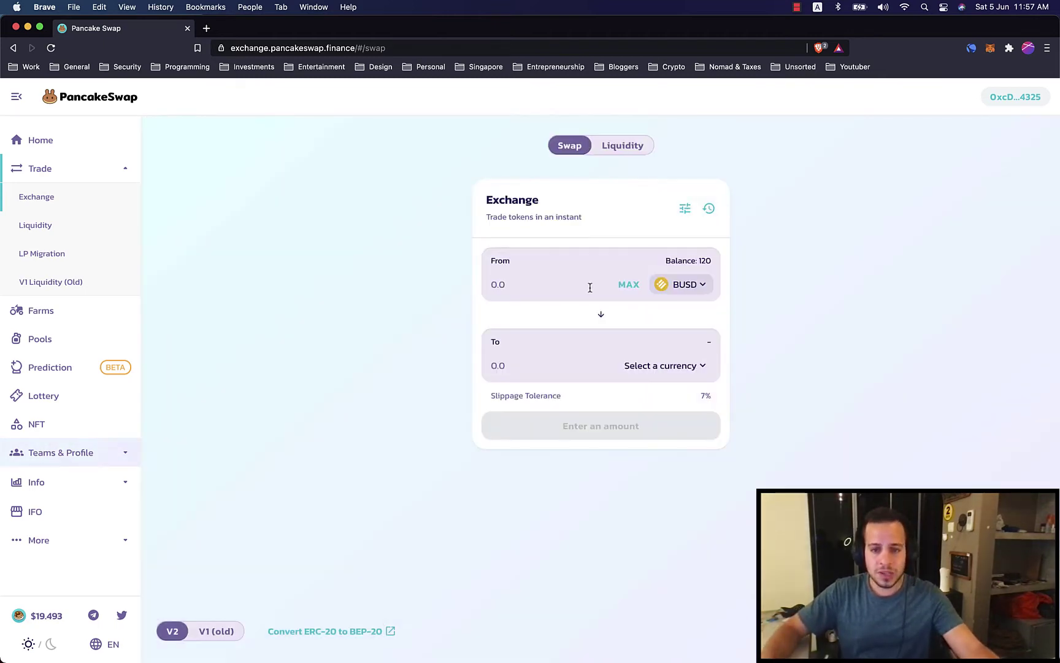
Open the receiving-side token list, try searching 'cake', then clear the search.
{"action": "left_click", "coordinate": [657, 364]}
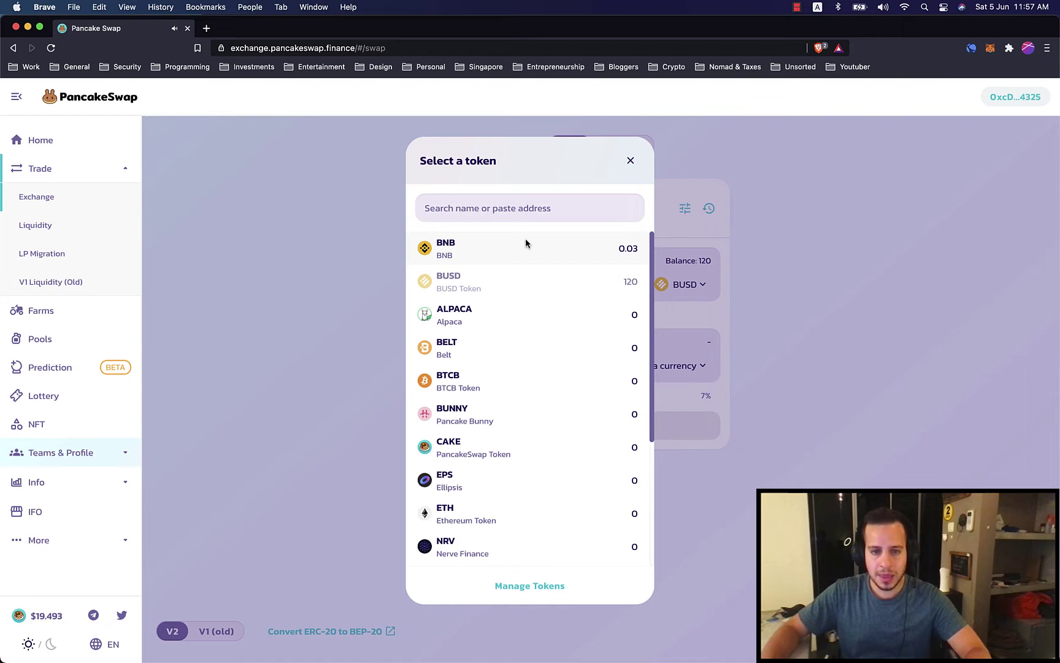
{"action": "left_click", "coordinate": [528, 213]}
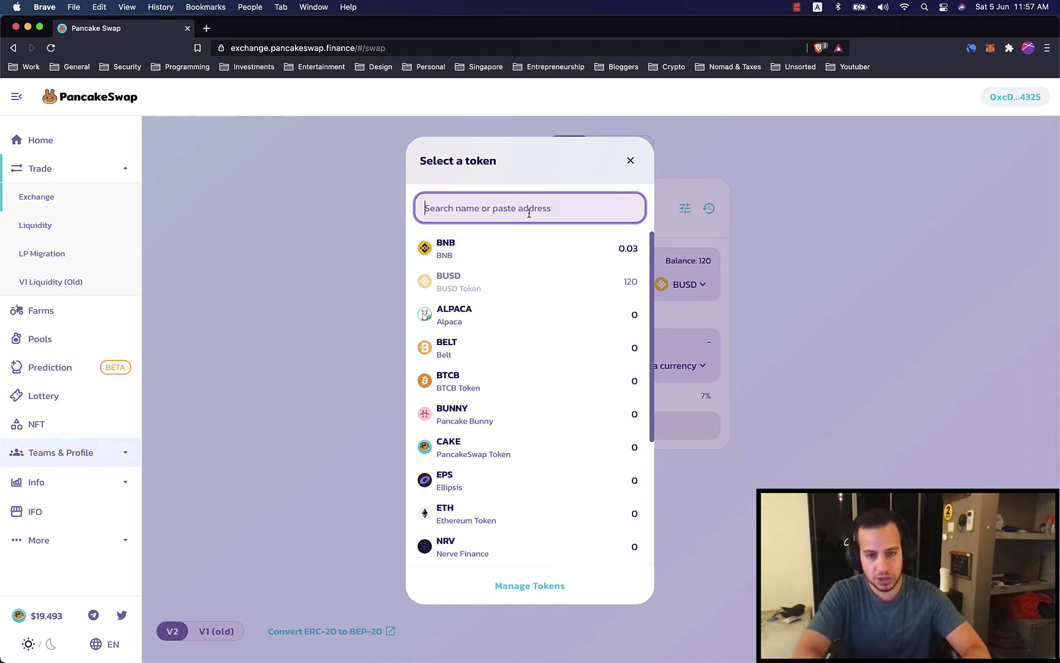
{"action": "type", "text": "ca"}
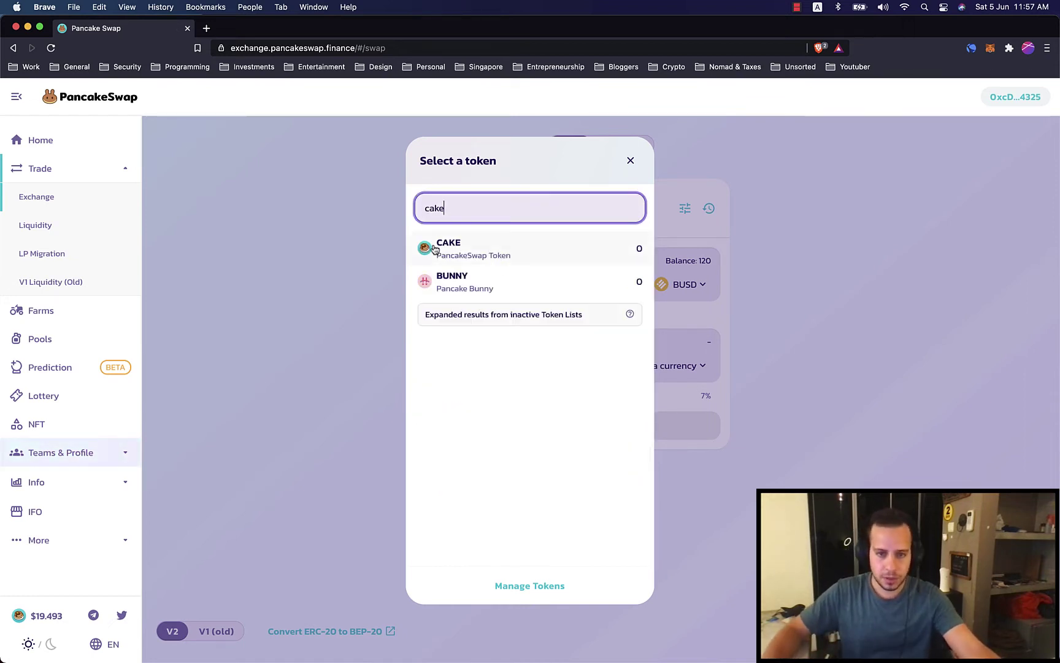
{"action": "type", "text": "ke"}
{"action": "key", "text": "super+a"}
{"action": "key", "text": "BackSpace"}
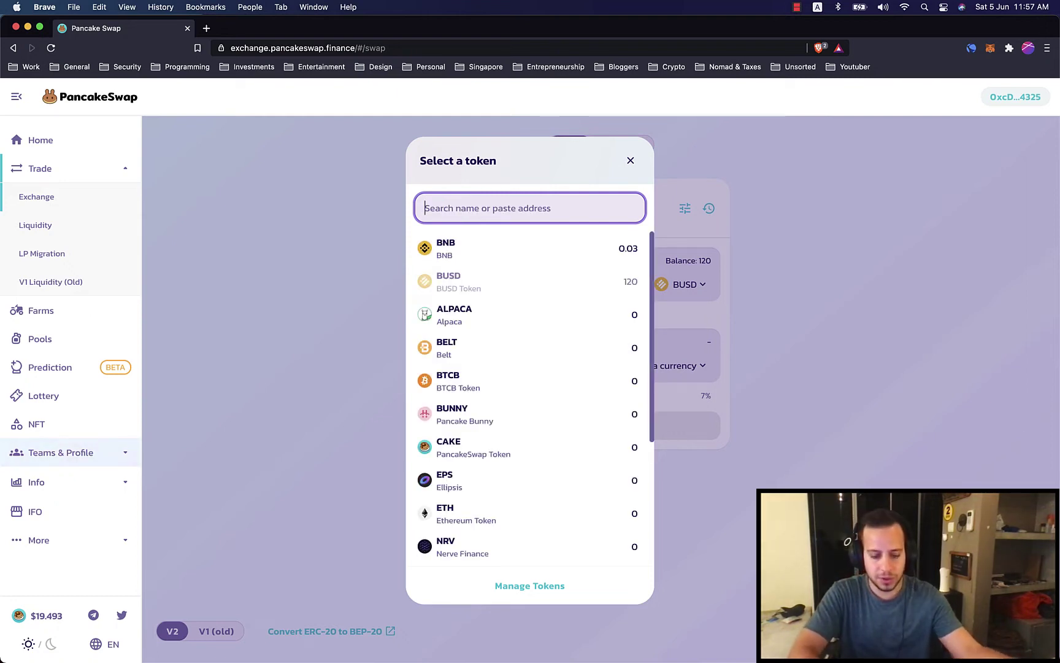
{"action": "scroll", "coordinate": [476, 304], "scroll_direction": "down", "scroll_amount": 3}
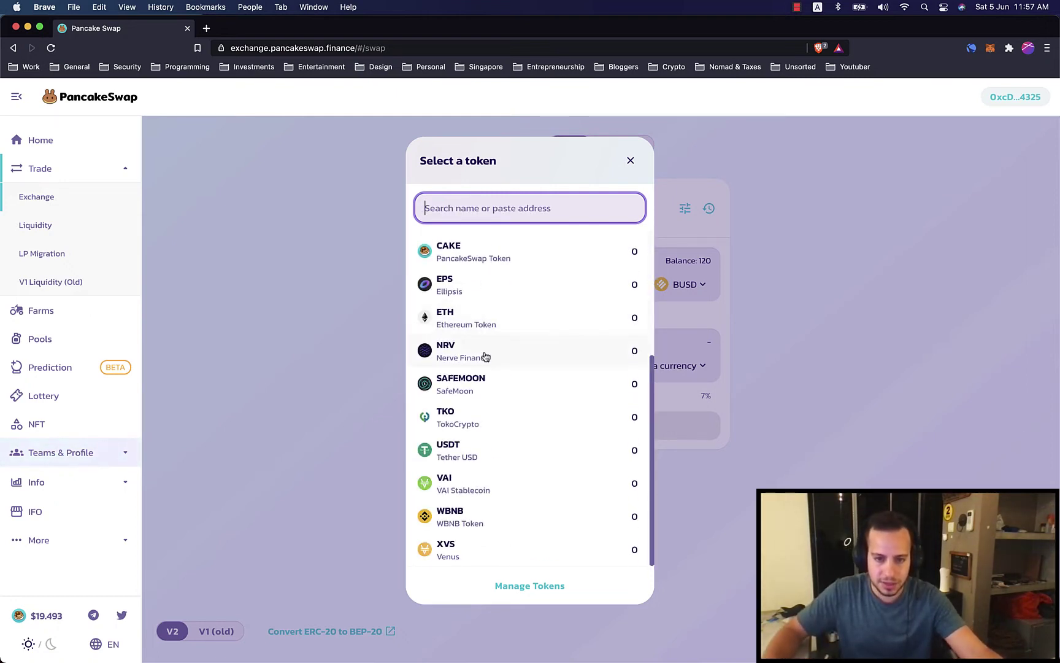
{"action": "scroll", "coordinate": [484, 356], "scroll_direction": "up", "scroll_amount": 3}
Turn on the PancakeSwap Extended token list in Manage Tokens.
{"action": "left_click", "coordinate": [532, 586]}
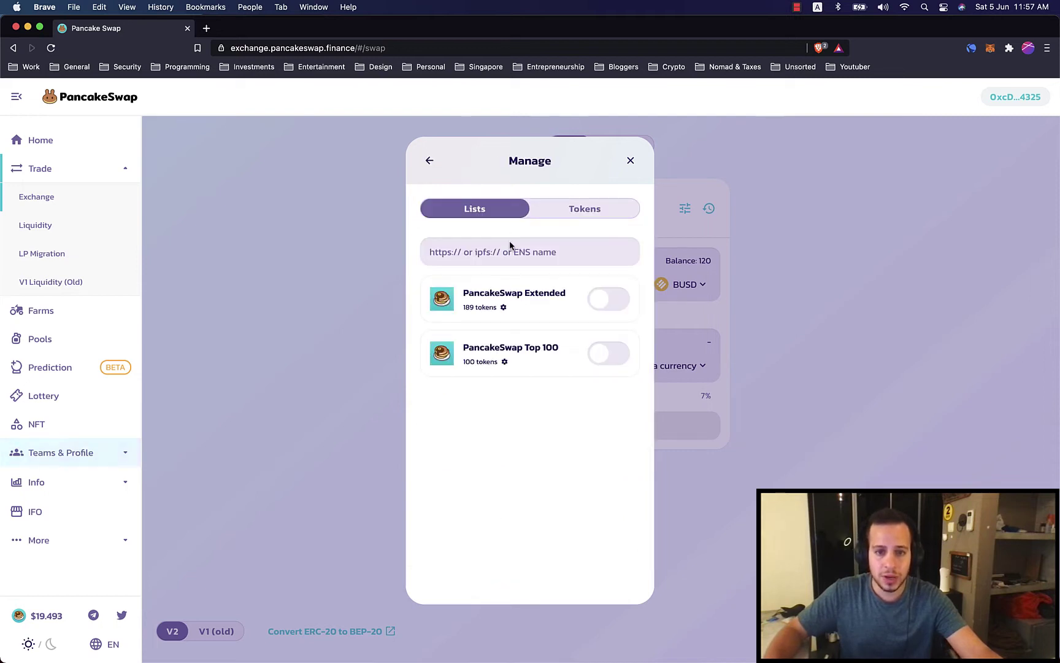
{"action": "left_click", "coordinate": [599, 299]}
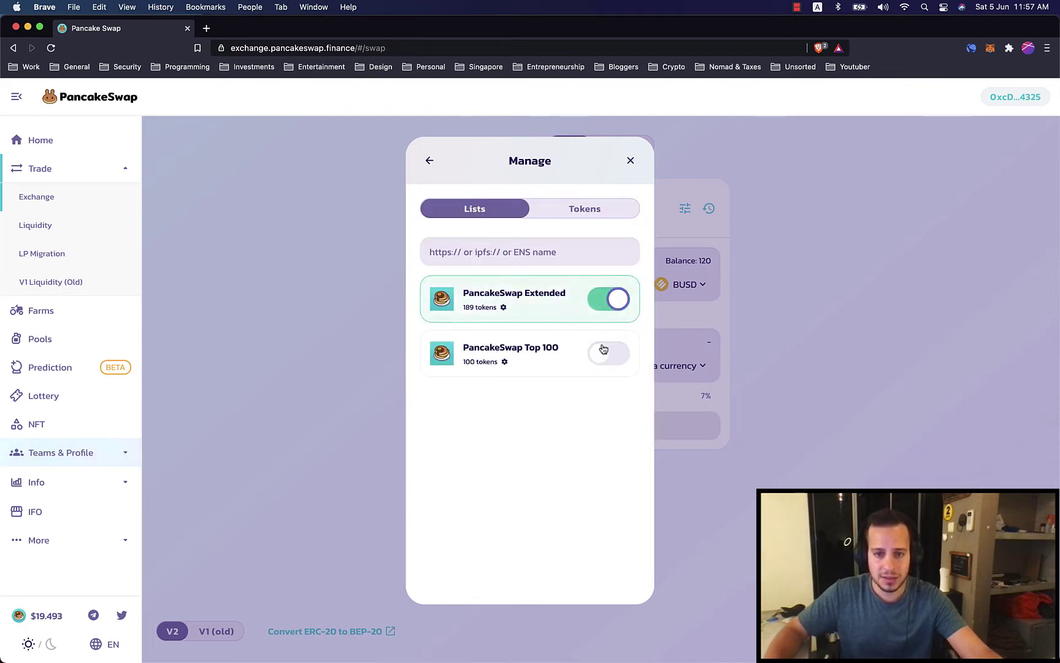
{"action": "left_click", "coordinate": [580, 209]}
{"action": "left_click", "coordinate": [472, 258]}
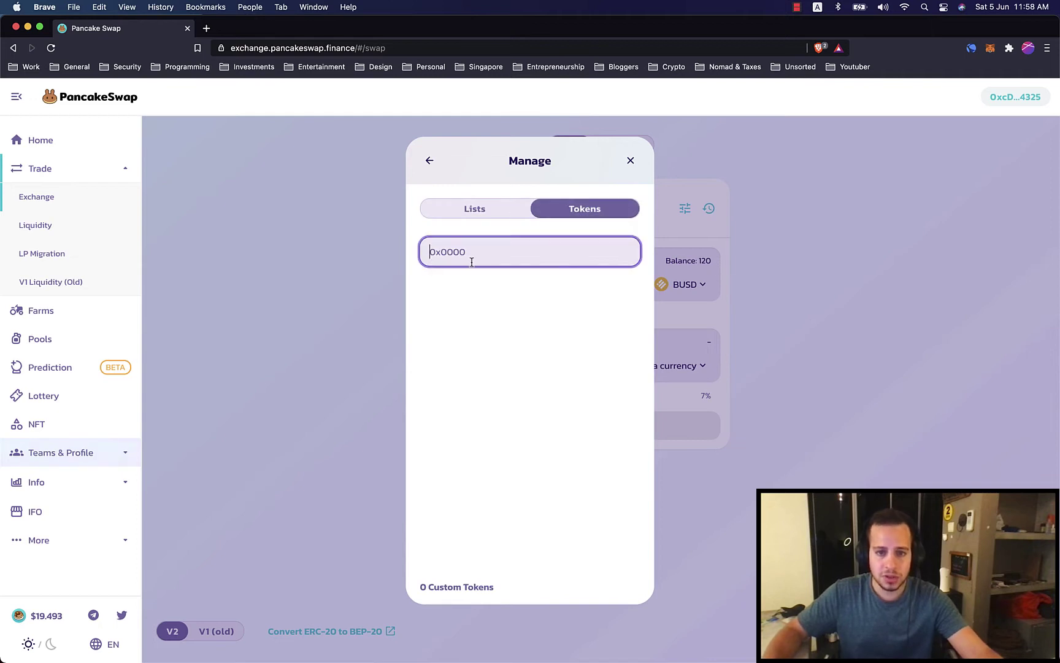
{"action": "left_click", "coordinate": [453, 212]}
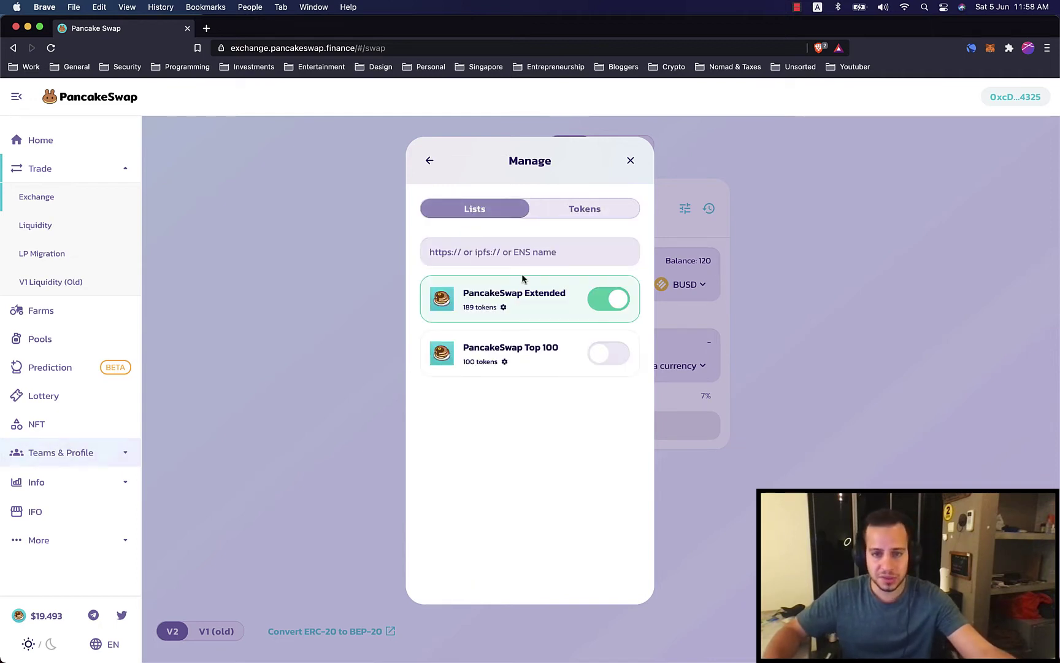
{"action": "left_click", "coordinate": [426, 162]}
Search the token list for 'cake' and select CAKE as the To token.
{"action": "scroll", "coordinate": [507, 340], "scroll_direction": "down", "scroll_amount": 20}
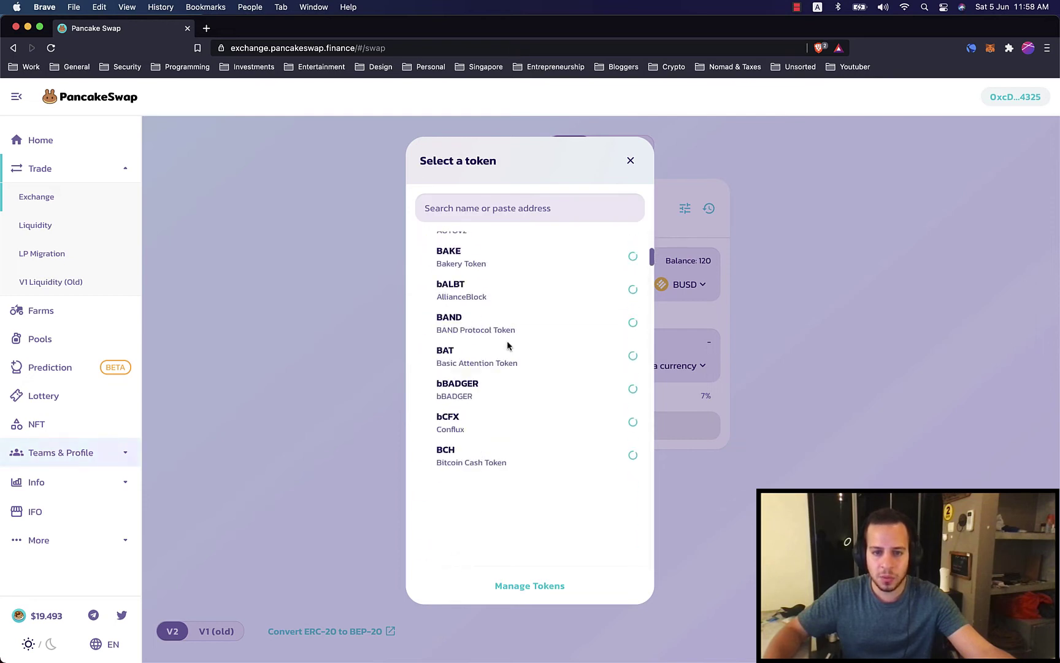
{"action": "scroll", "coordinate": [508, 340], "scroll_direction": "down", "scroll_amount": 3}
{"action": "scroll", "coordinate": [508, 343], "scroll_direction": "up", "scroll_amount": 20}
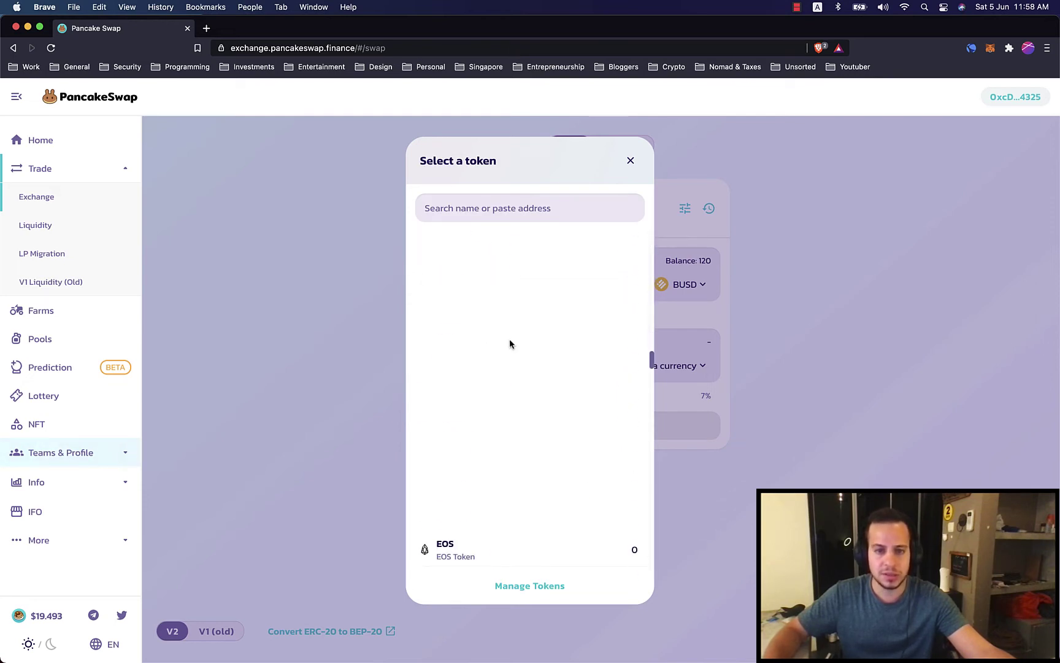
{"action": "left_click", "coordinate": [478, 210]}
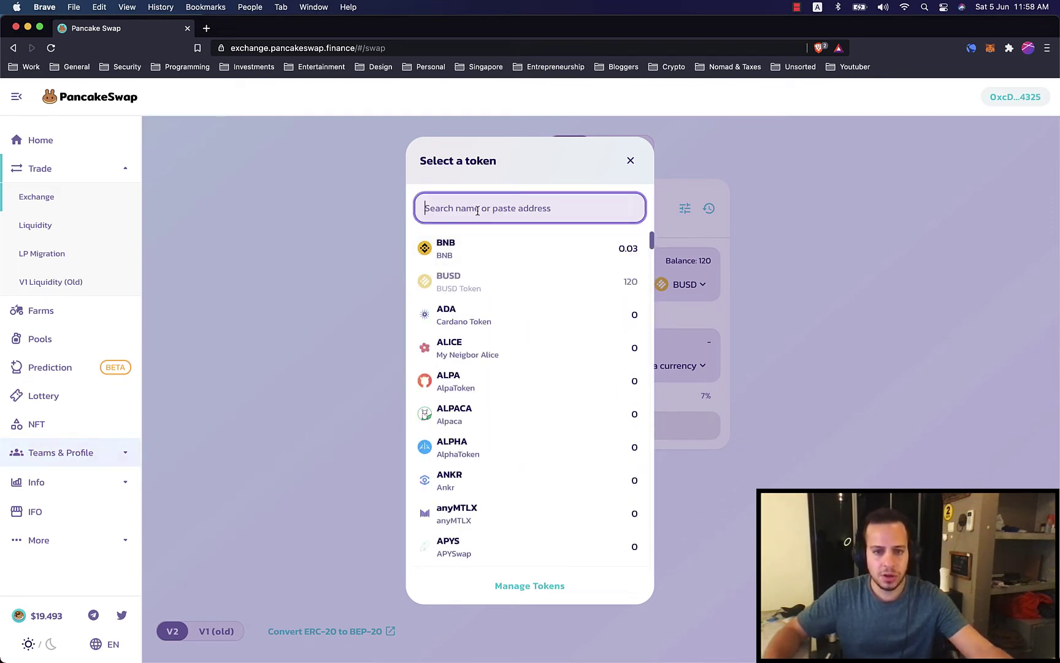
{"action": "type", "text": "eth"}
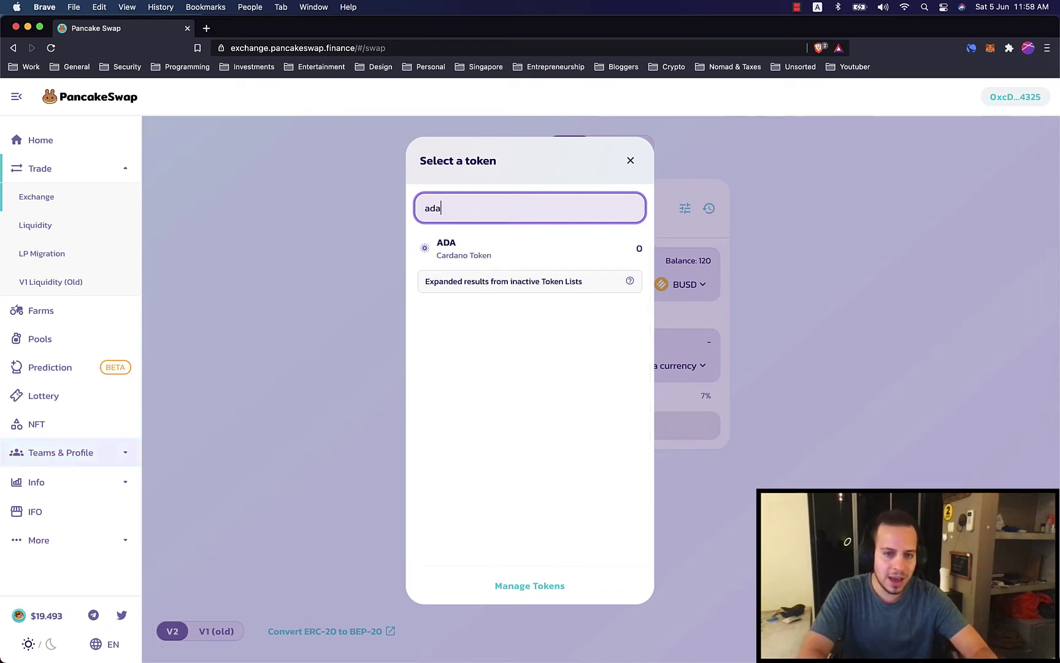
{"action": "key", "text": "super+a"}
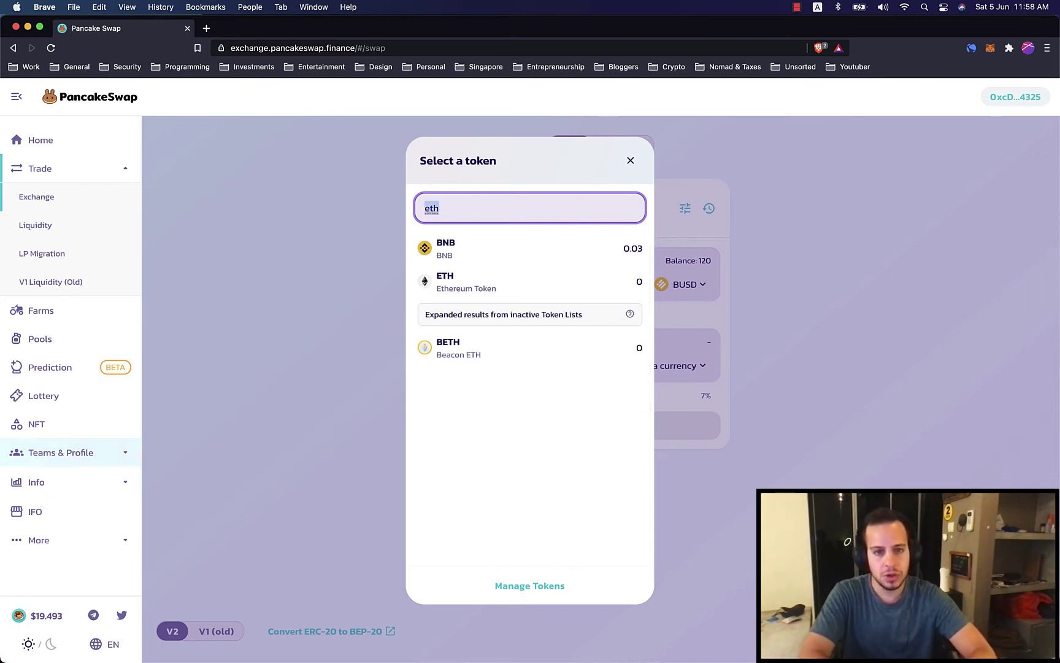
{"action": "key", "text": "BackSpace"}
{"action": "type", "text": "cake"}
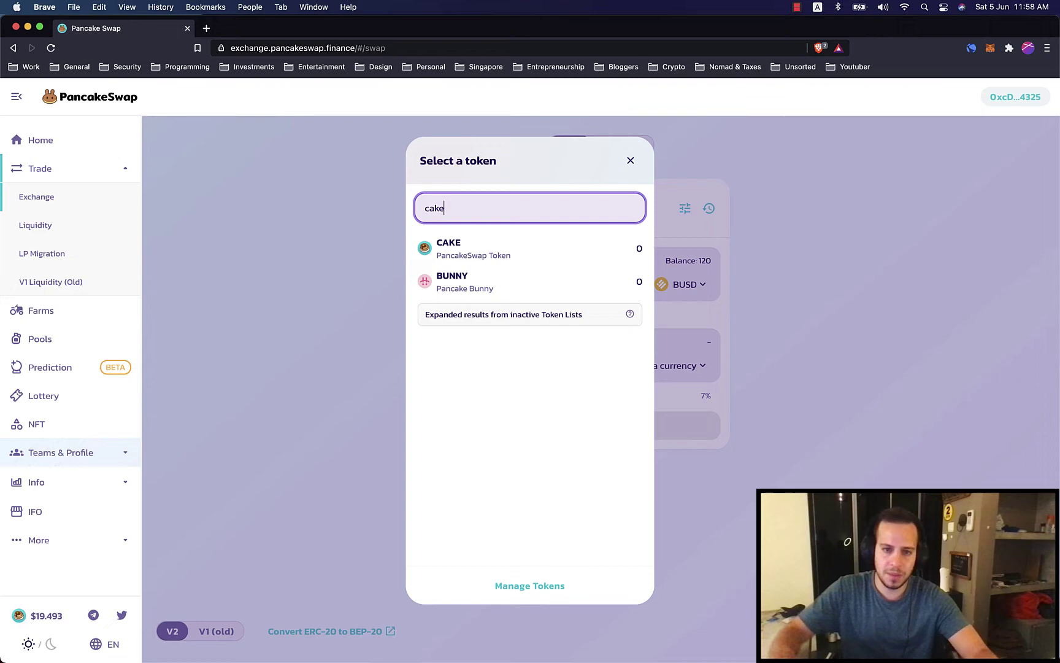
{"action": "left_click", "coordinate": [462, 247]}
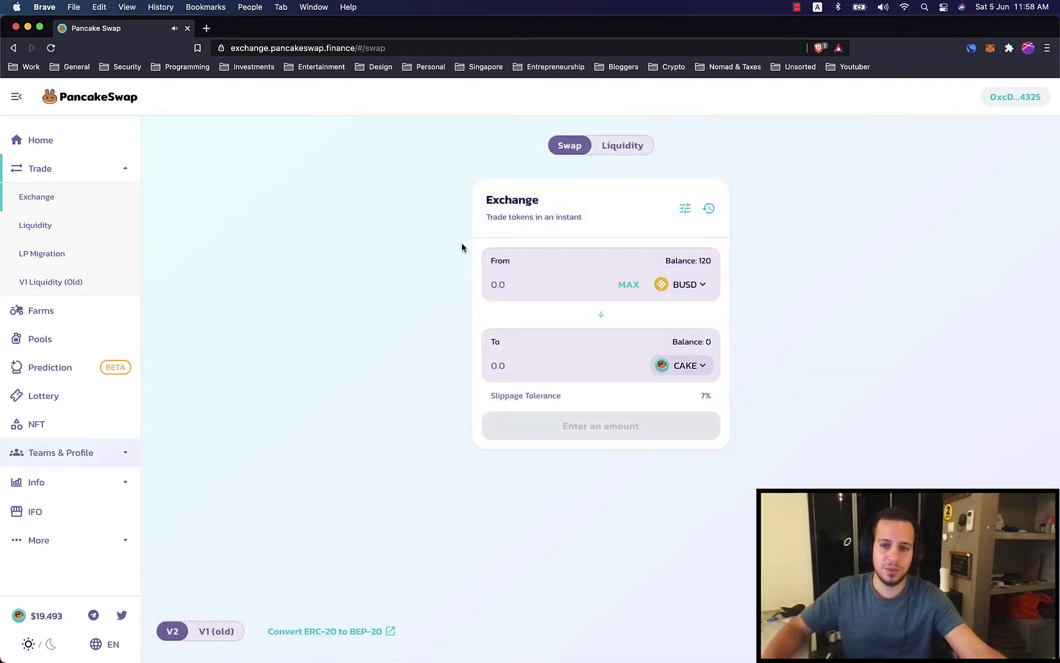
Enter 10 BUSD to swap and review the quote of about 0.495 CAKE and price impact.
{"action": "left_click", "coordinate": [515, 283]}
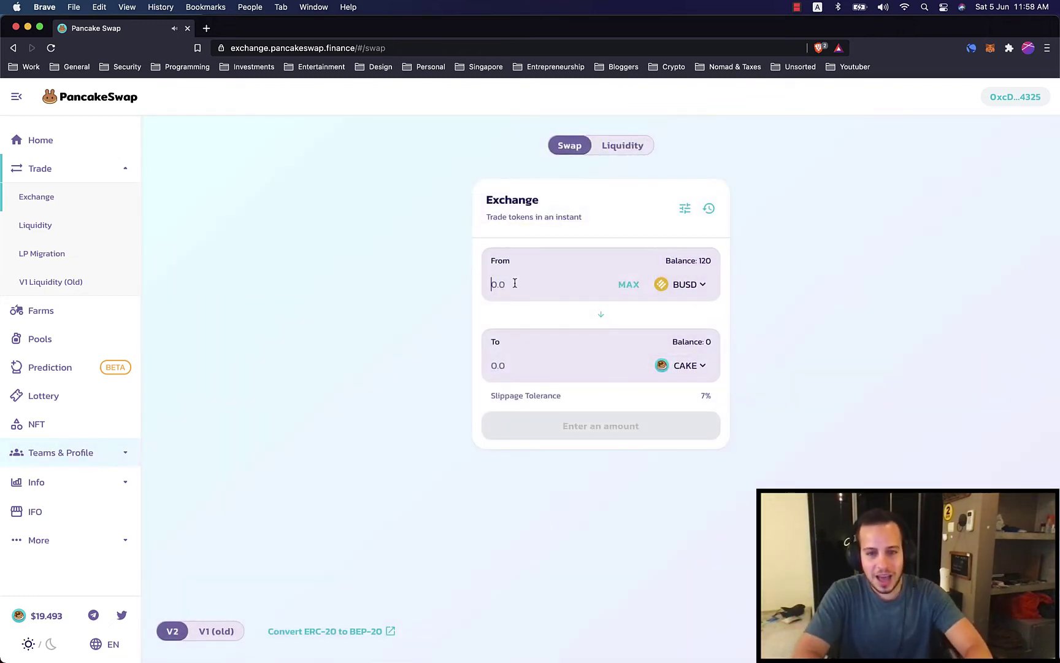
{"action": "type", "text": "10"}
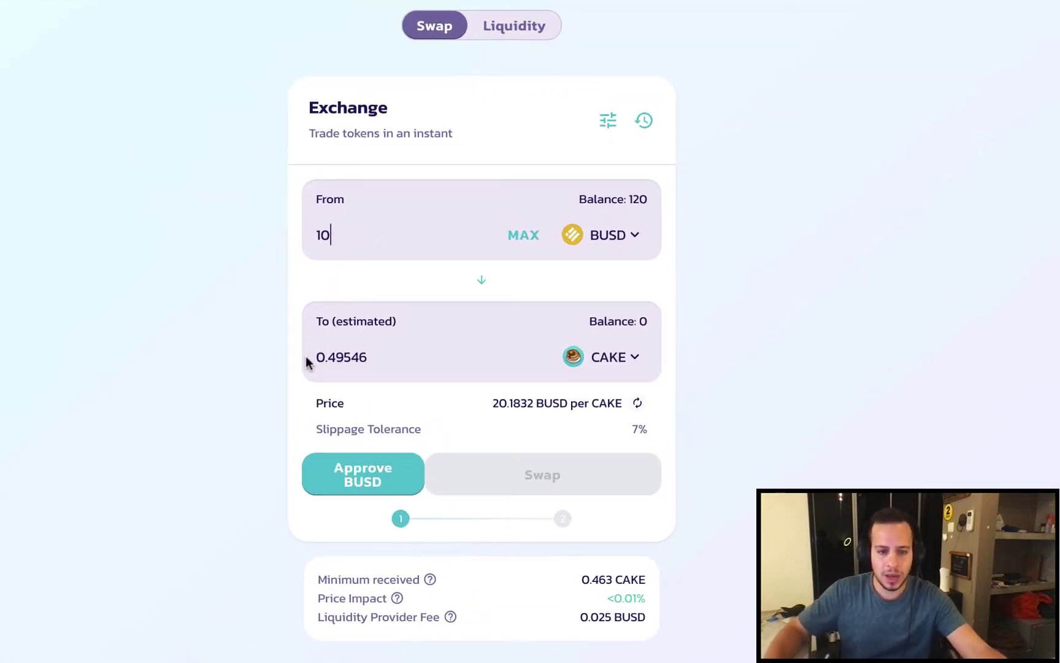
{"action": "left_click_drag", "start_coordinate": [367, 357], "coordinate": [305, 377]}
{"action": "left_click", "coordinate": [494, 404]}
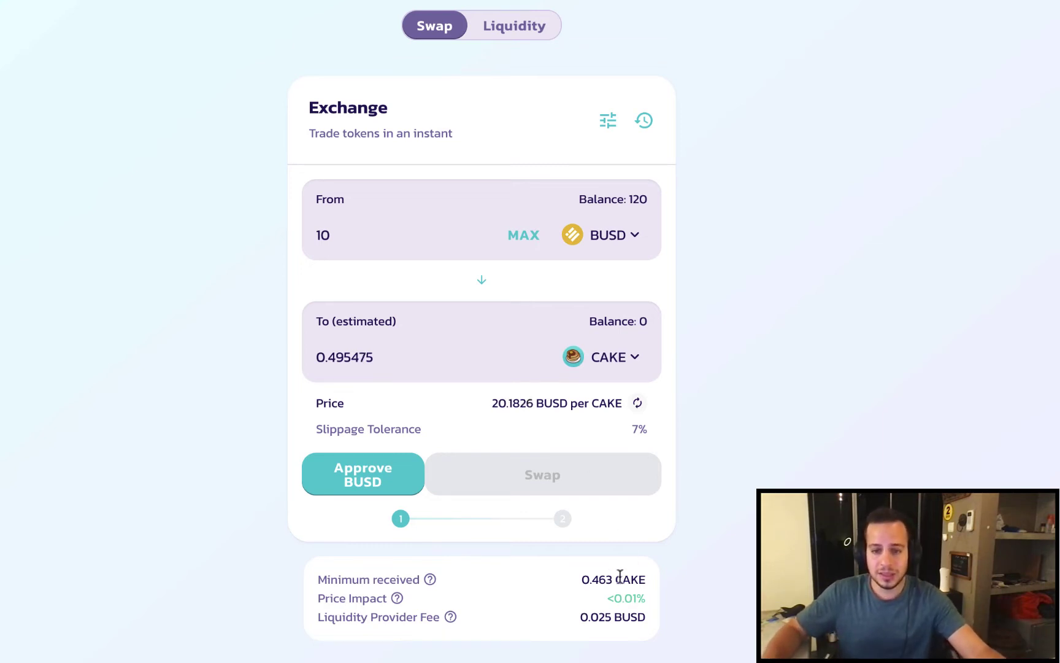
{"action": "left_click_drag", "start_coordinate": [615, 597], "coordinate": [638, 601]}
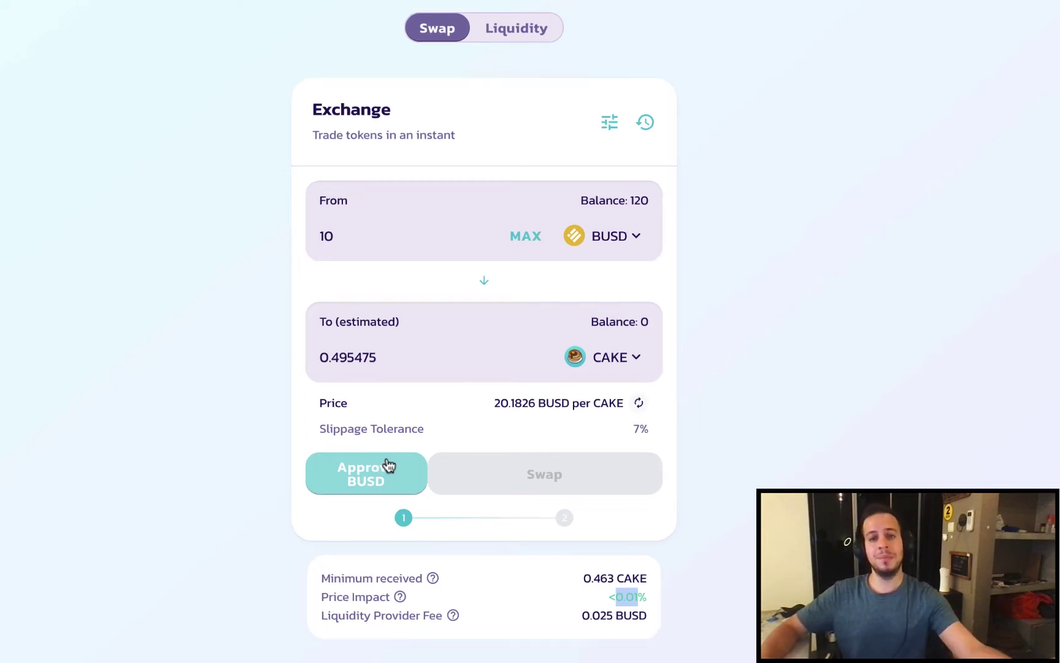
Approve BUSD spending and confirm it in MetaMask at the $0.10 fee.
{"action": "left_click", "coordinate": [369, 474]}
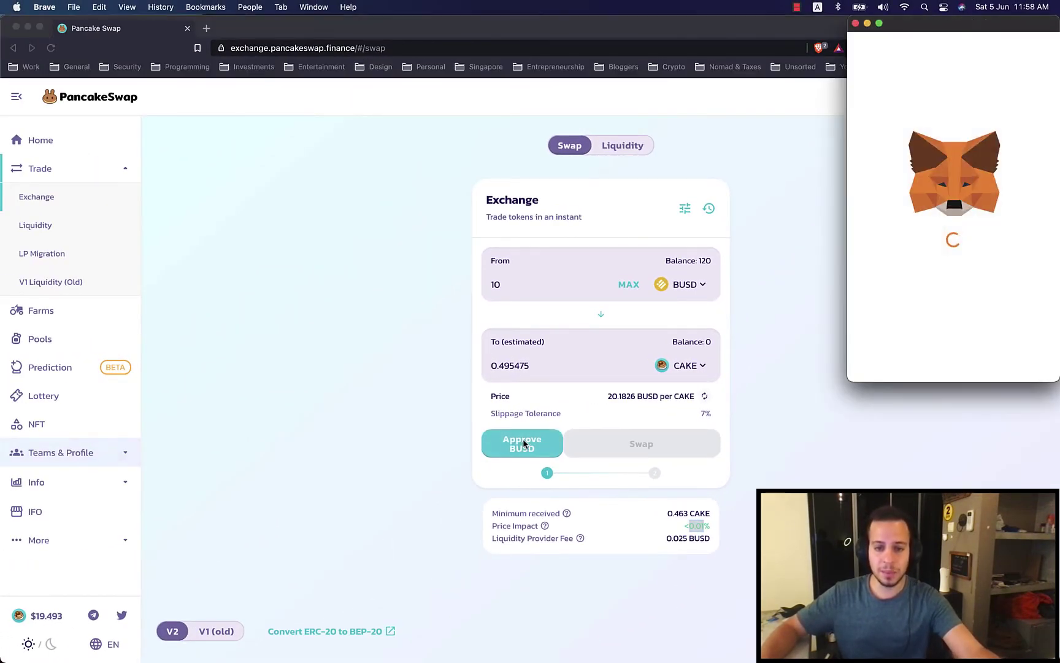
{"action": "scroll", "coordinate": [970, 276], "scroll_direction": "down", "scroll_amount": 1}
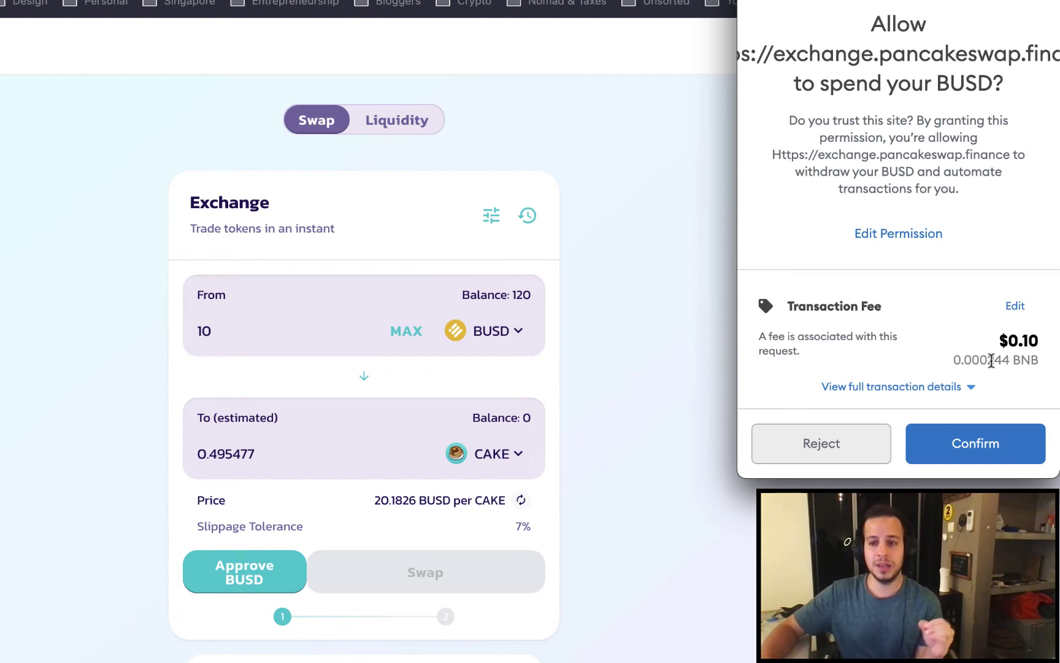
{"action": "left_click_drag", "start_coordinate": [1007, 342], "coordinate": [1032, 345]}
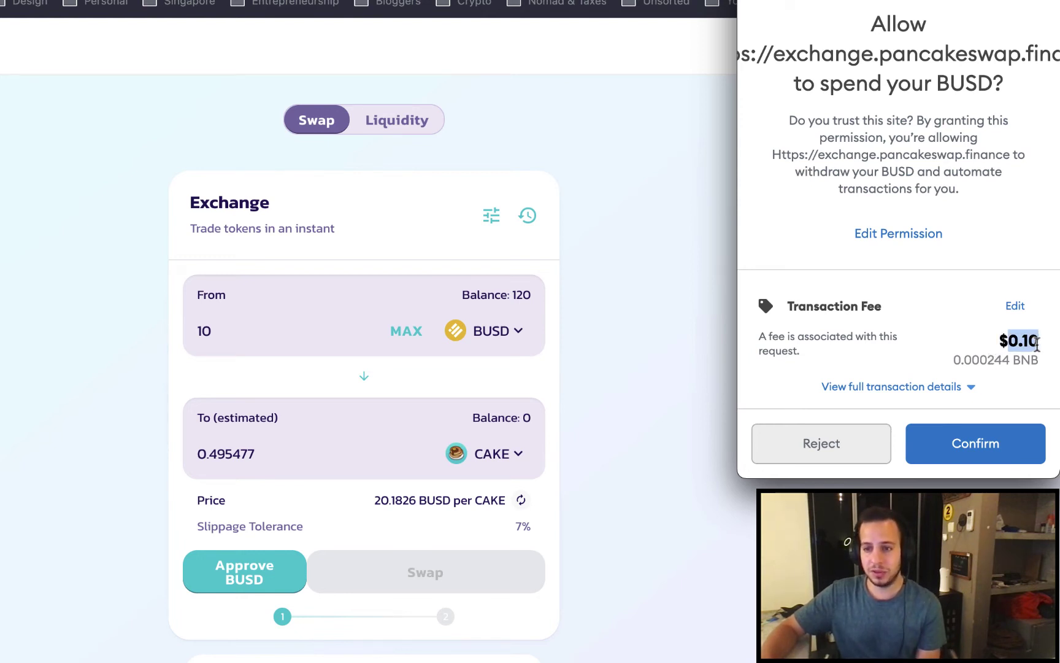
{"action": "left_click_drag", "start_coordinate": [953, 361], "coordinate": [1007, 360]}
{"action": "left_click", "coordinate": [930, 359]}
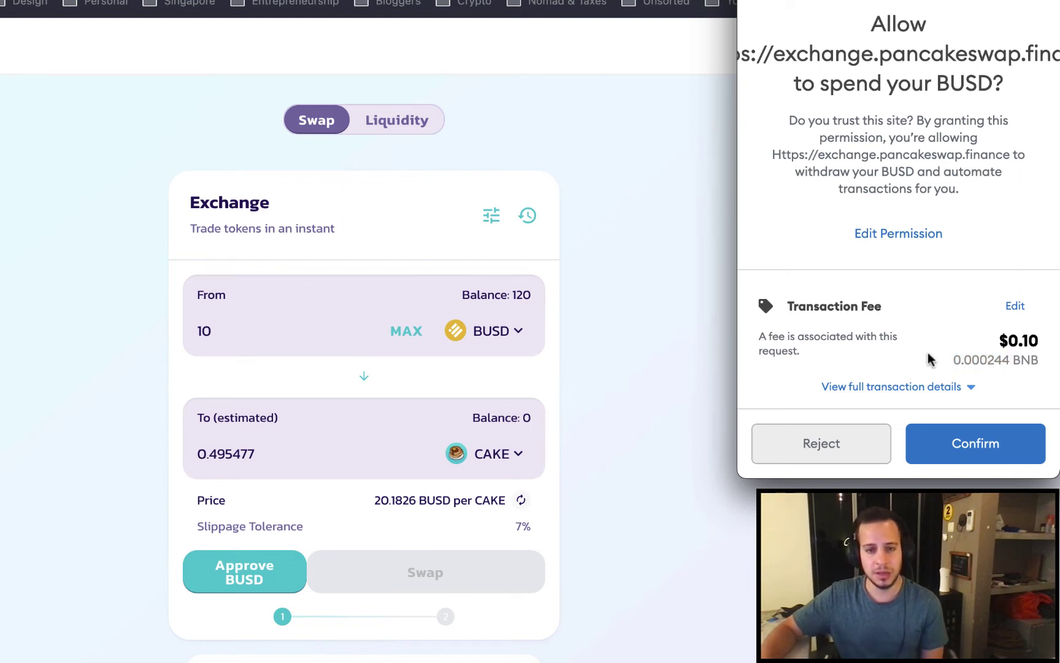
{"action": "left_click", "coordinate": [939, 451]}
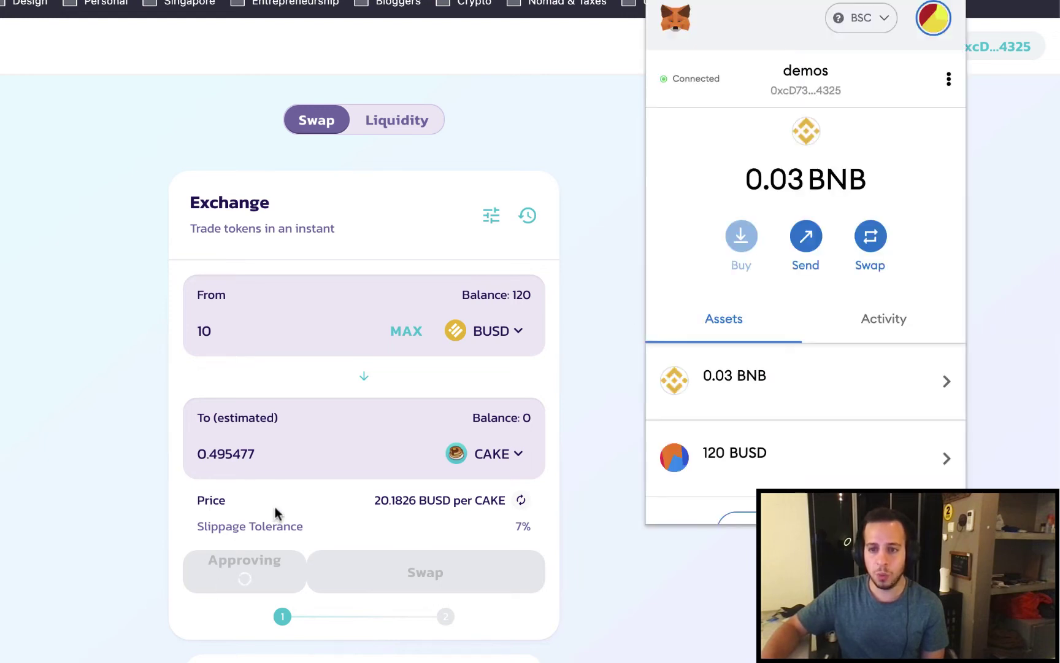
Verify 'Approve BUSD spend' in MetaMask Activity, then close the wallet to see the approval notice.
{"action": "left_click", "coordinate": [862, 325]}
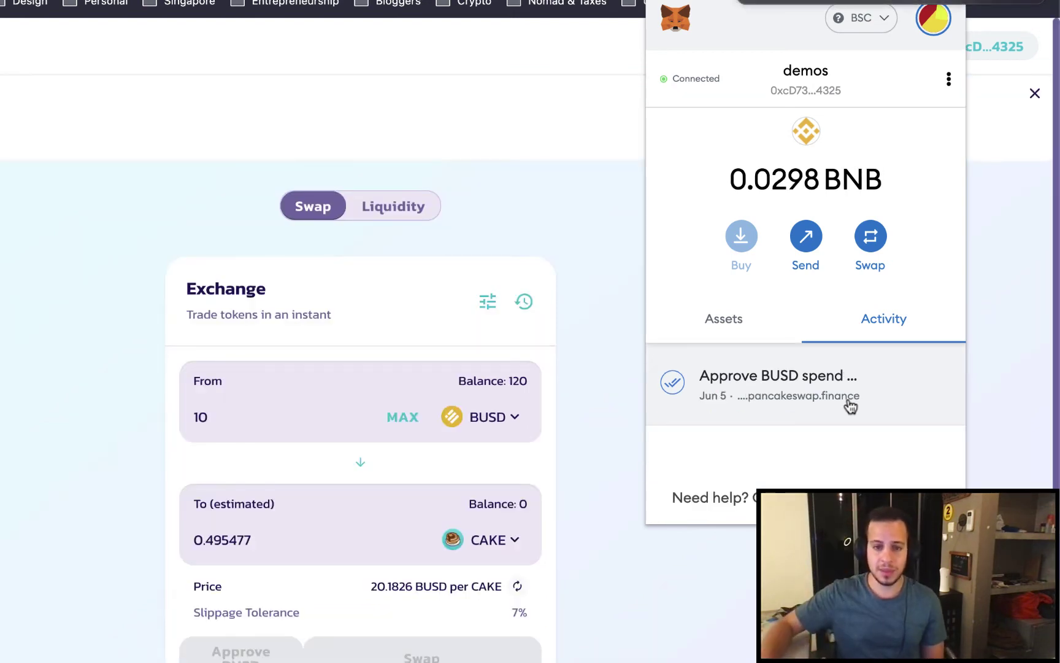
{"action": "key", "text": "Escape"}
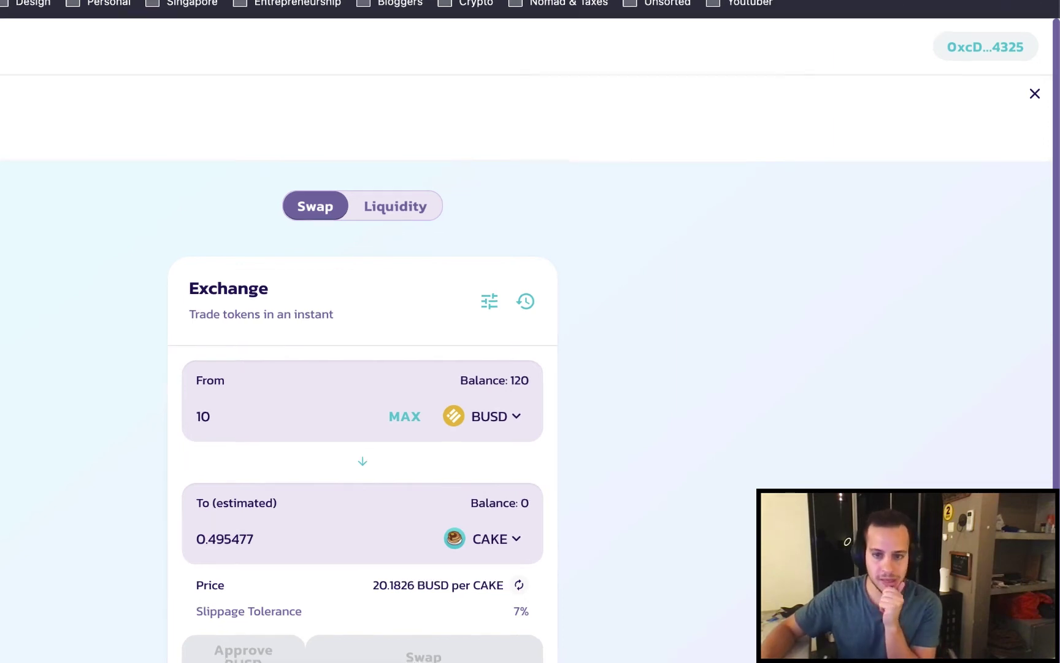
{"action": "left_click_drag", "start_coordinate": [0, 106], "coordinate": [0, 109]}
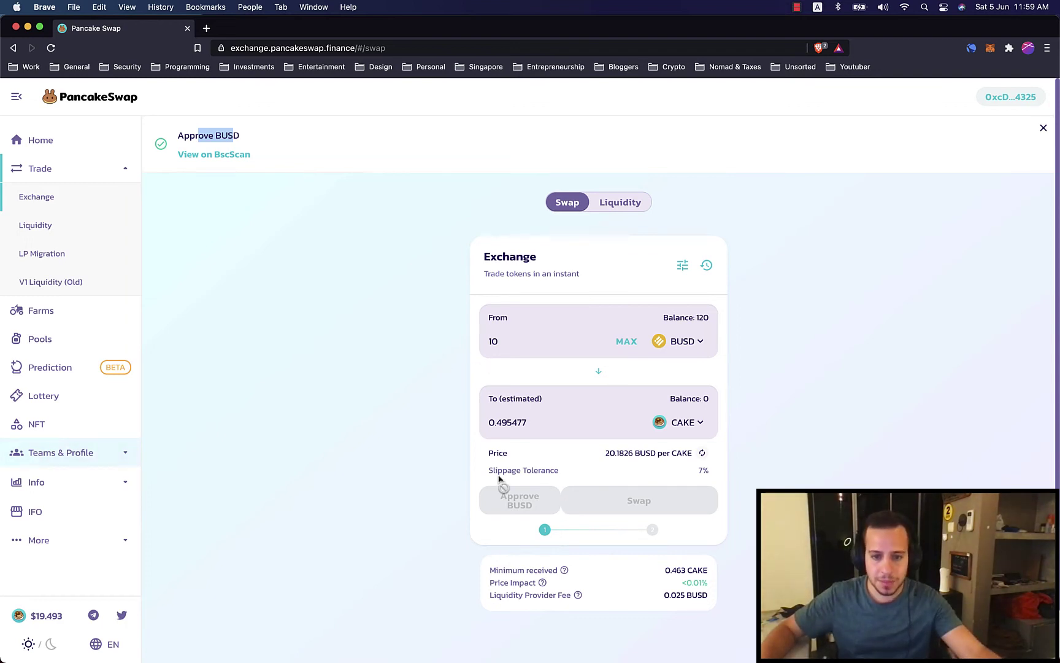
Dismiss the BUSD approval notice and reload the exchange page.
{"action": "left_click", "coordinate": [1043, 127]}
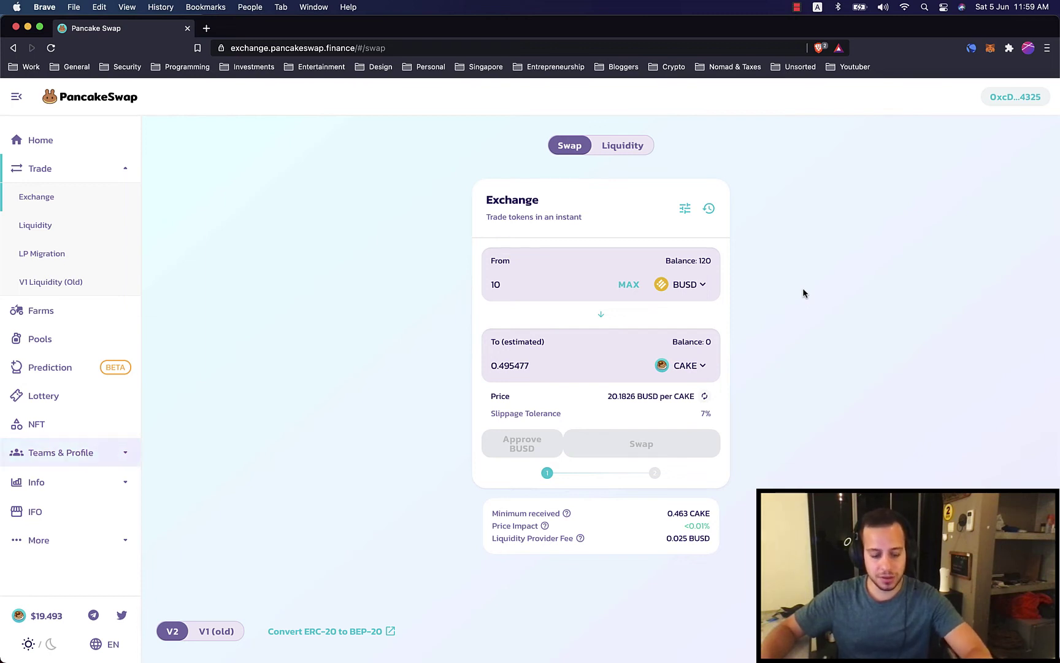
{"action": "key", "text": "super+r"}
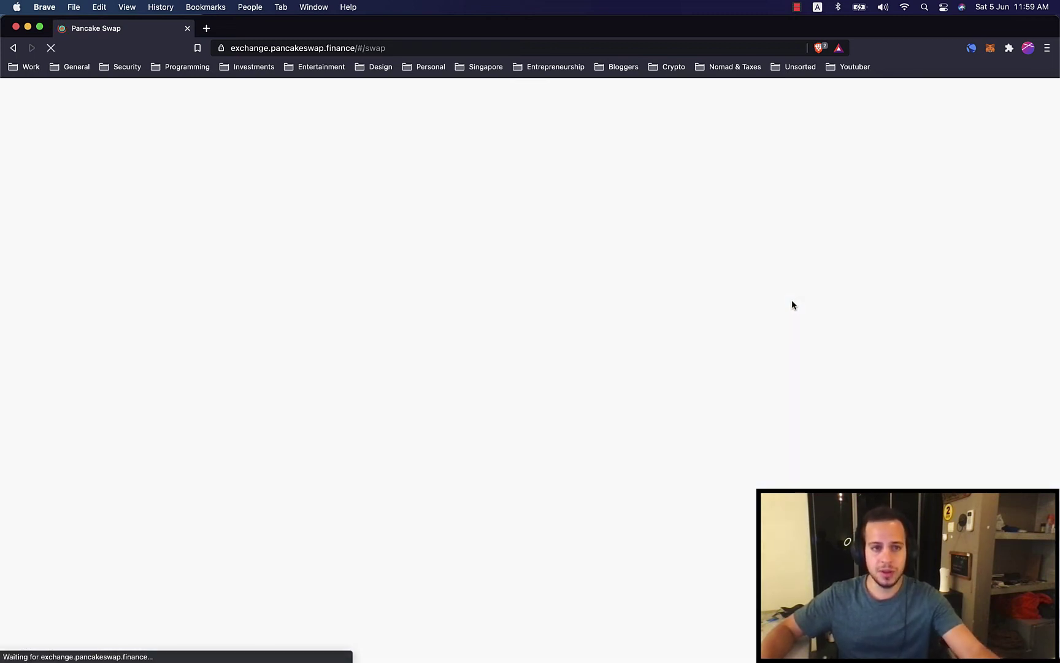
{"action": "left_click", "coordinate": [696, 284]}
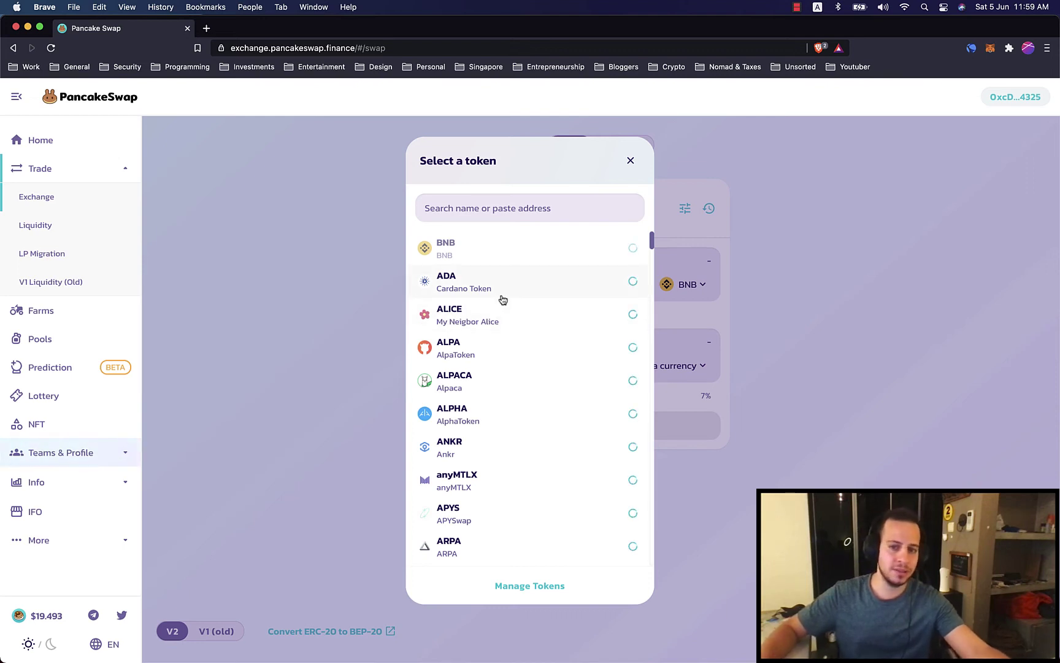
{"action": "left_click", "coordinate": [726, 294]}
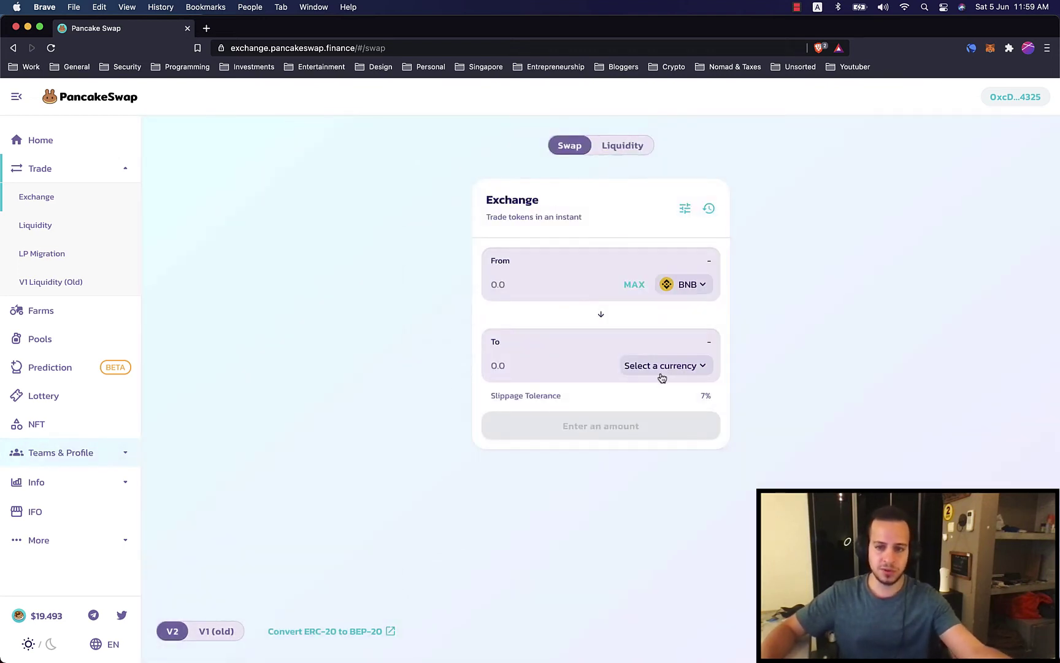
Set CAKE as the To token, BUSD as the From token, and enter 10 BUSD.
{"action": "left_click", "coordinate": [674, 367]}
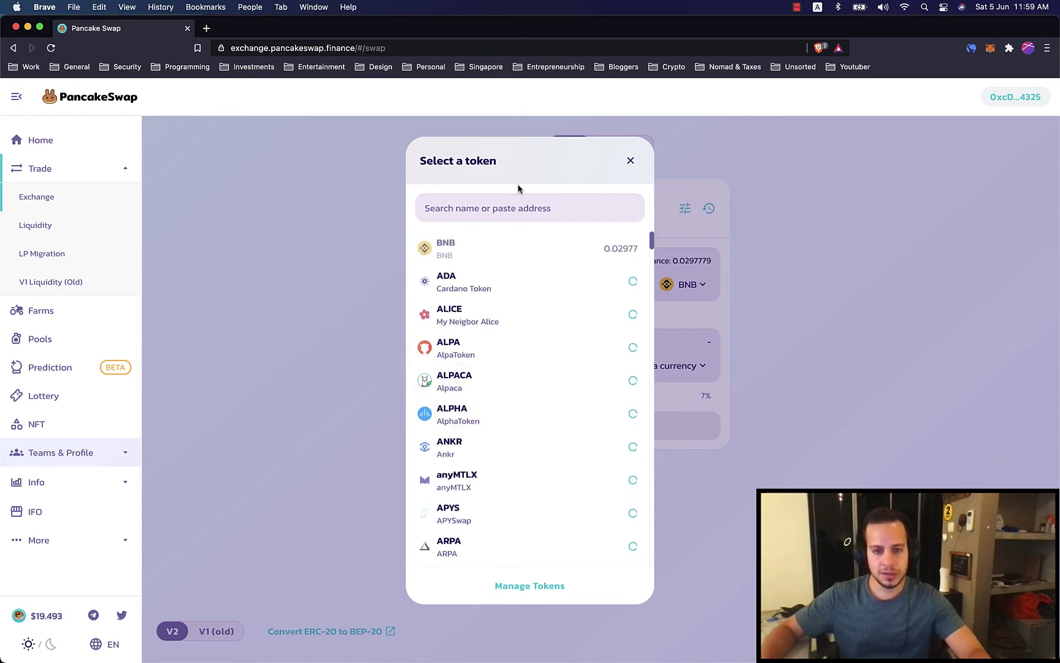
{"action": "left_click", "coordinate": [502, 207]}
{"action": "type", "text": "cake"}
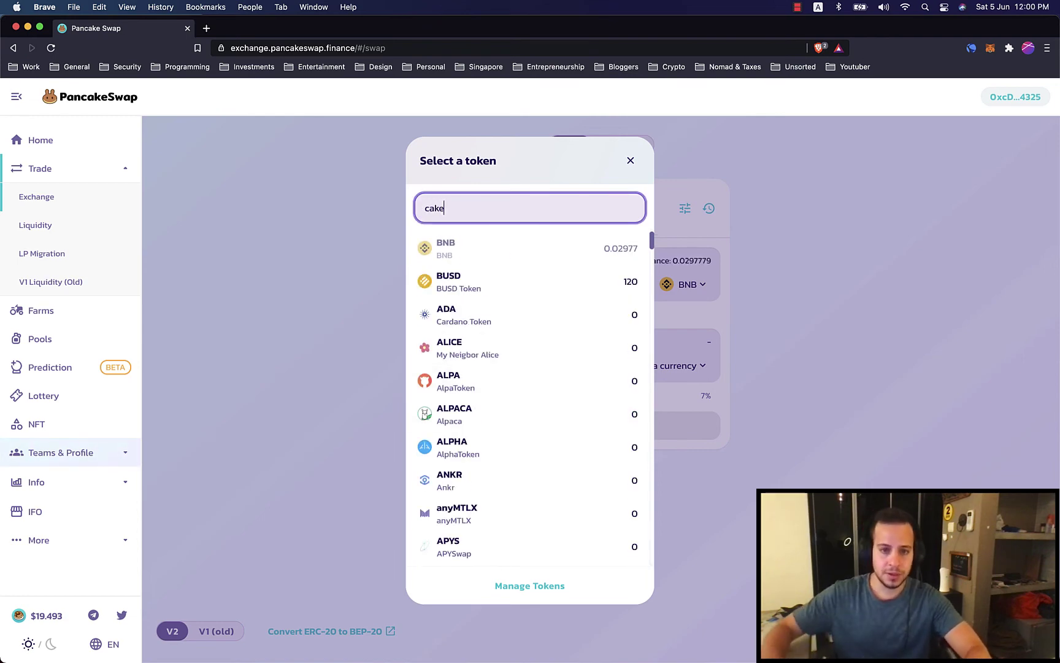
{"action": "left_click", "coordinate": [494, 248]}
{"action": "left_click", "coordinate": [686, 284]}
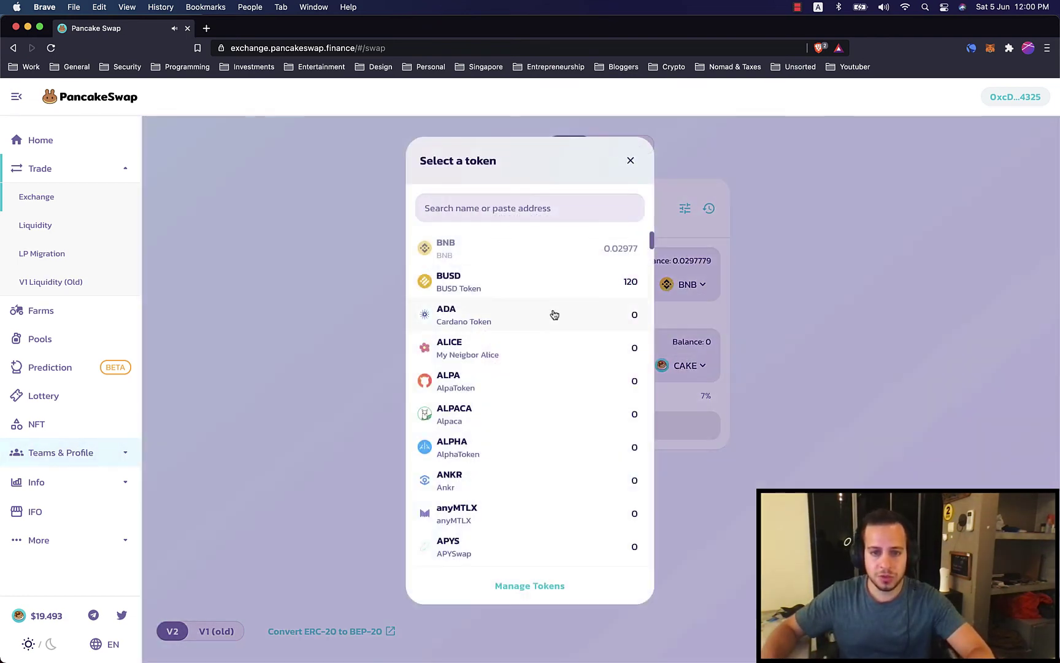
{"action": "left_click", "coordinate": [450, 295]}
{"action": "left_click", "coordinate": [540, 285]}
{"action": "type", "text": "10"}
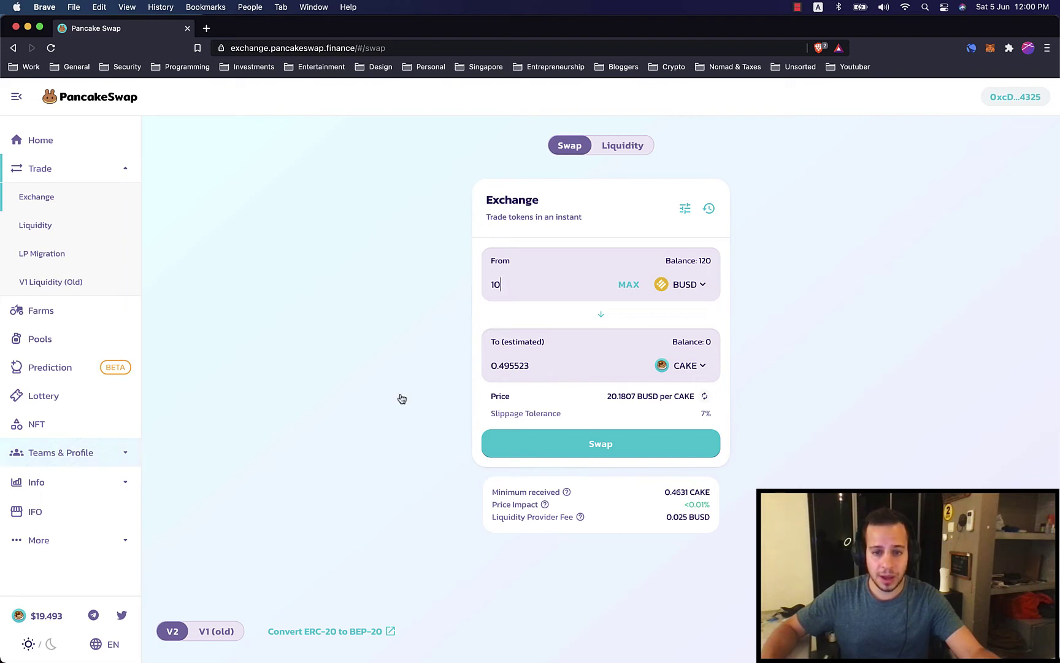
Review the swap, accept the updated price, and submit the 10 BUSD to CAKE swap.
{"action": "left_click", "coordinate": [563, 442]}
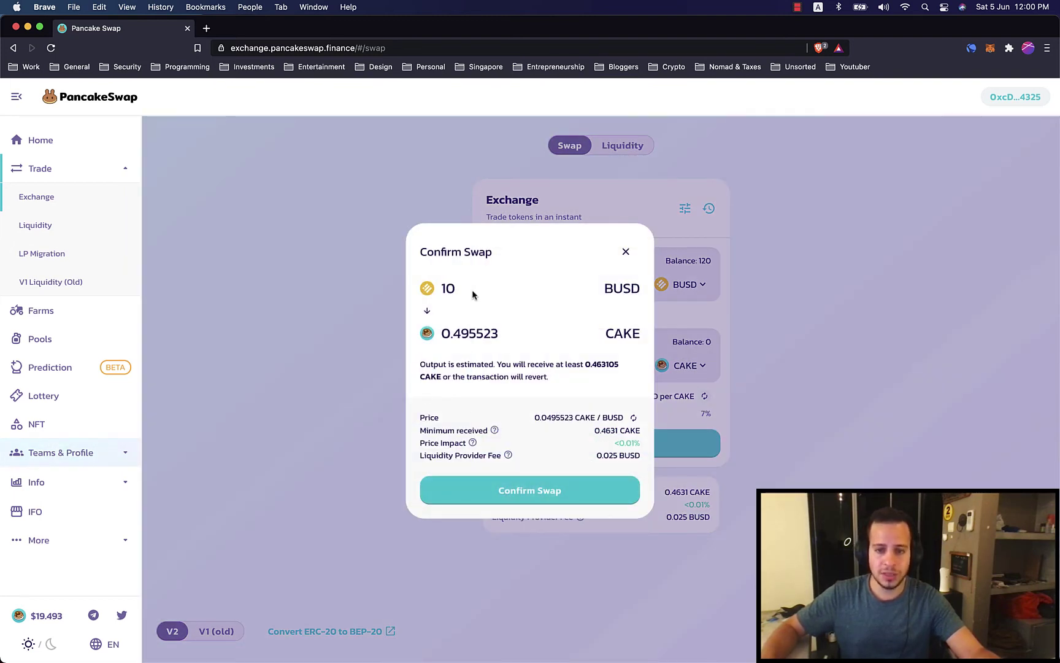
{"action": "left_click", "coordinate": [604, 353]}
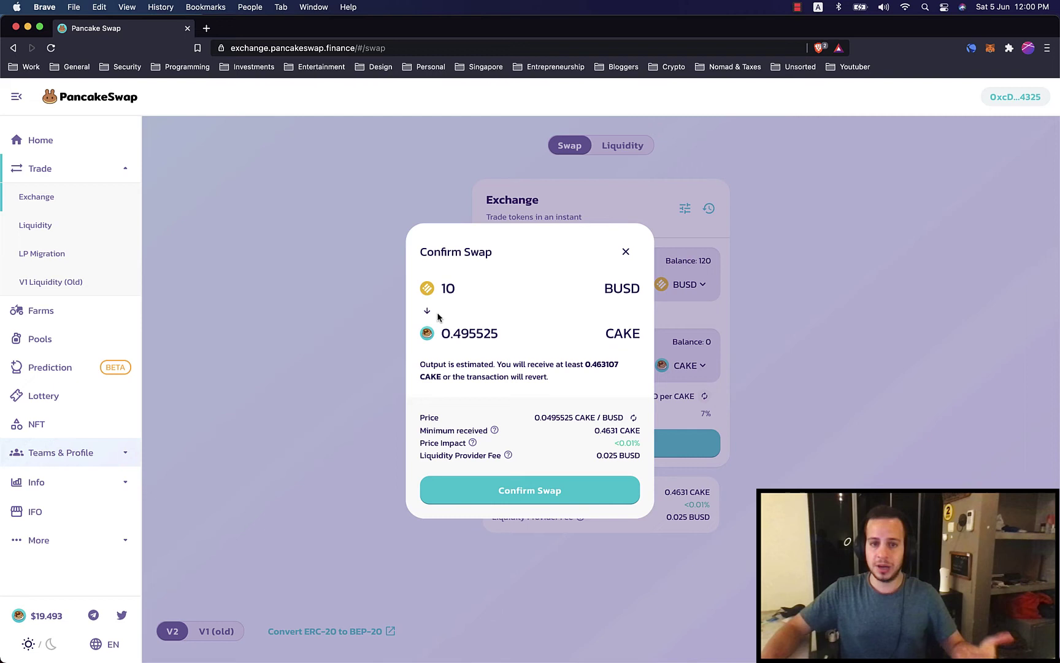
{"action": "left_click", "coordinate": [481, 485]}
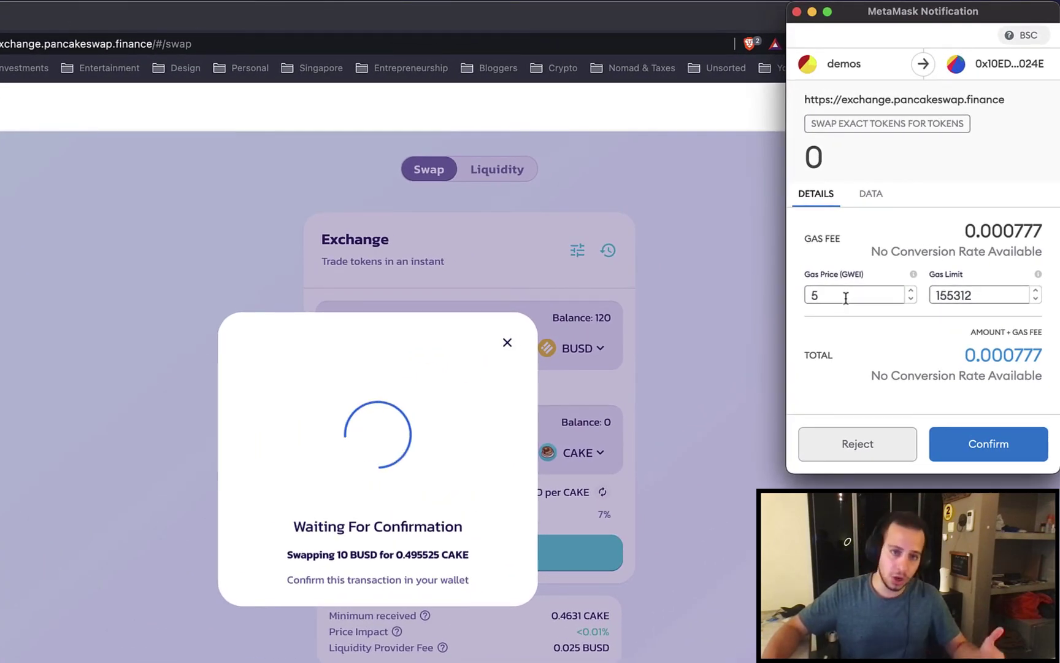
Confirm the swap in MetaMask with the gas price kept at 5 gwei.
{"action": "double_click", "coordinate": [846, 299]}
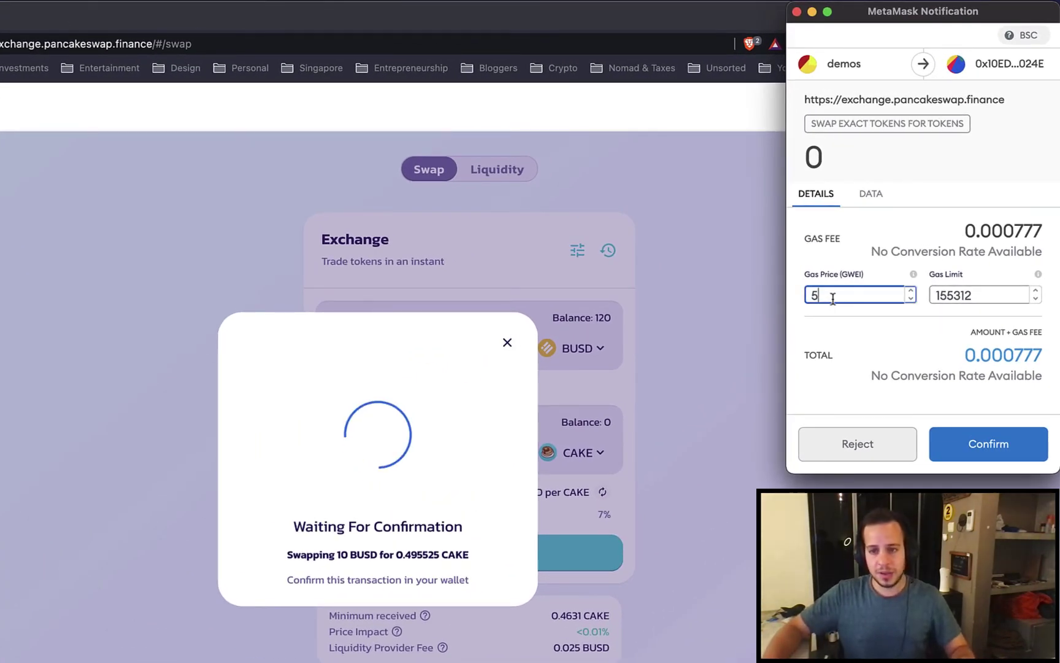
{"action": "type", "text": "6"}
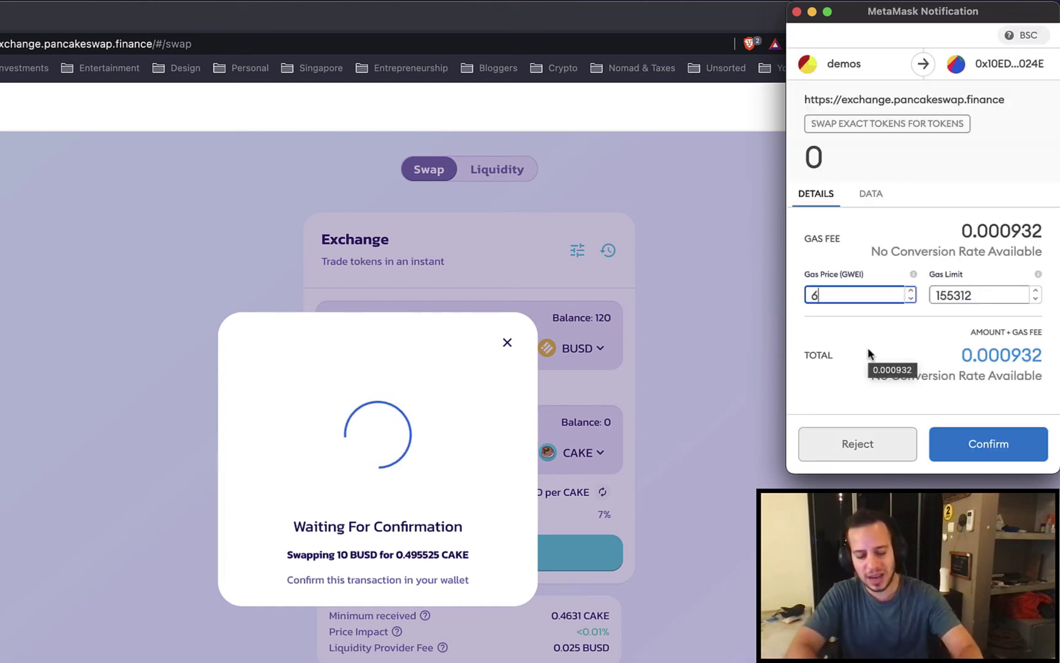
{"action": "key", "text": "BackSpace"}
{"action": "type", "text": "5"}
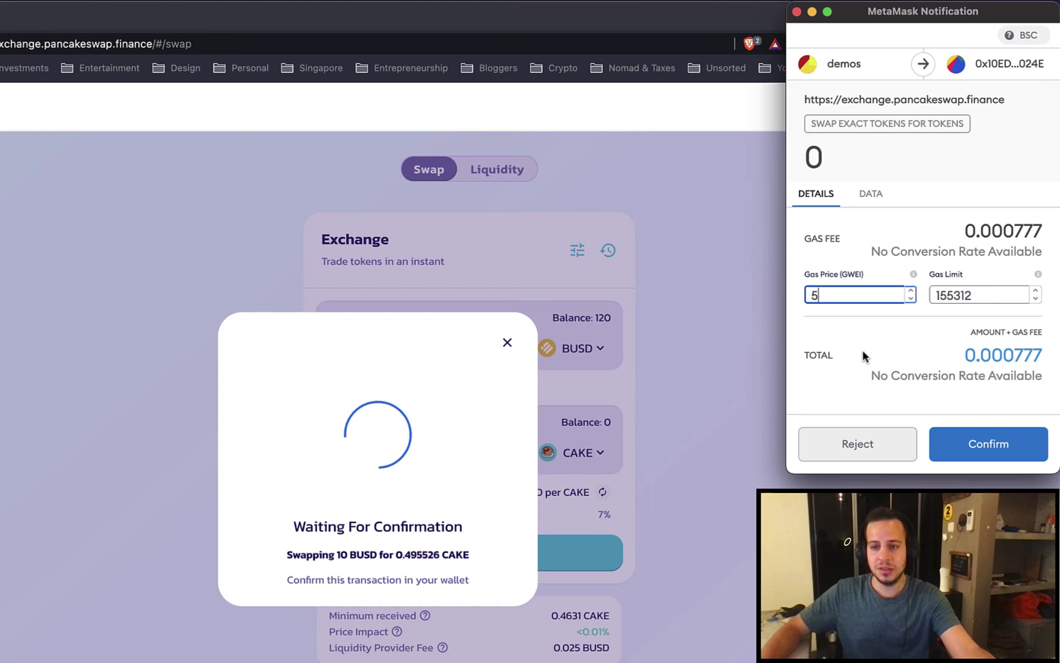
{"action": "left_click", "coordinate": [967, 441]}
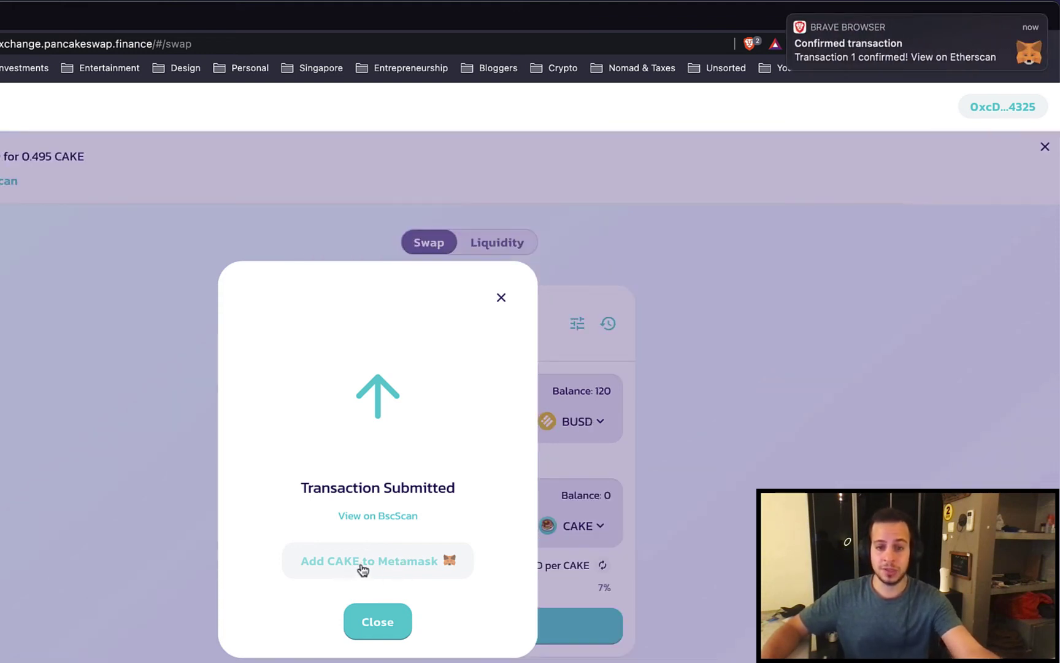
Add the CAKE token to MetaMask and close the transaction submitted dialog.
{"action": "left_click", "coordinate": [366, 563]}
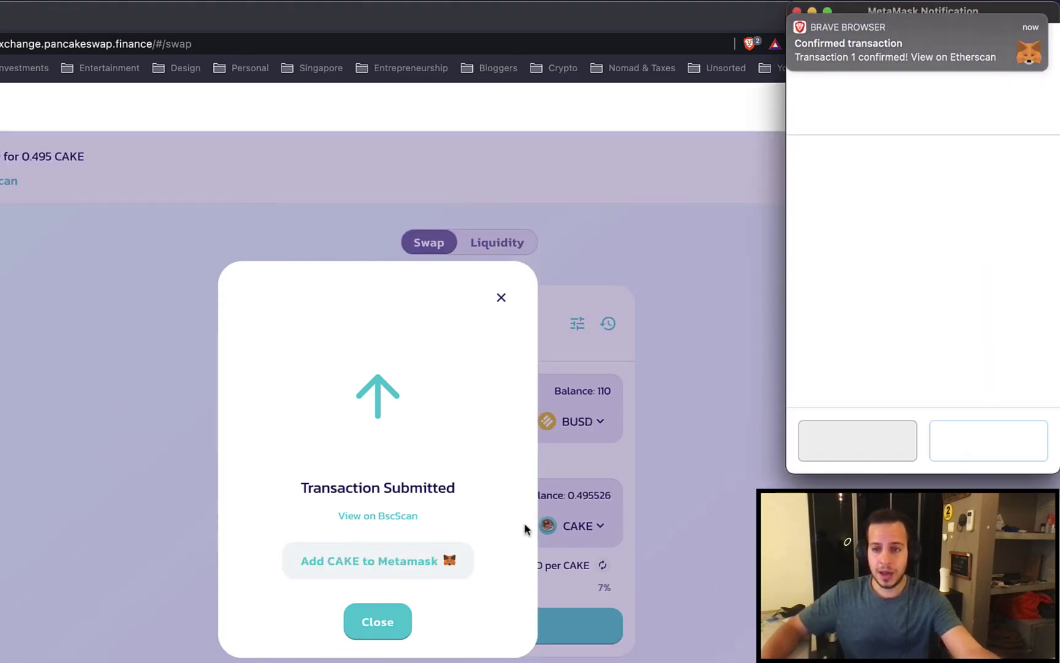
{"action": "left_click", "coordinate": [995, 448]}
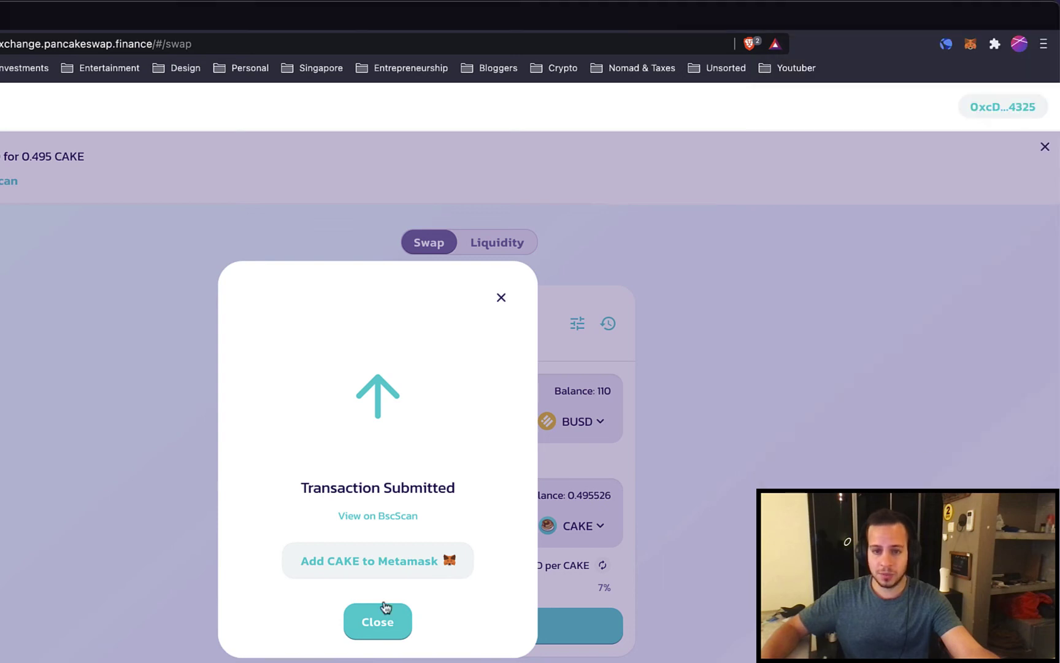
{"action": "left_click", "coordinate": [372, 622]}
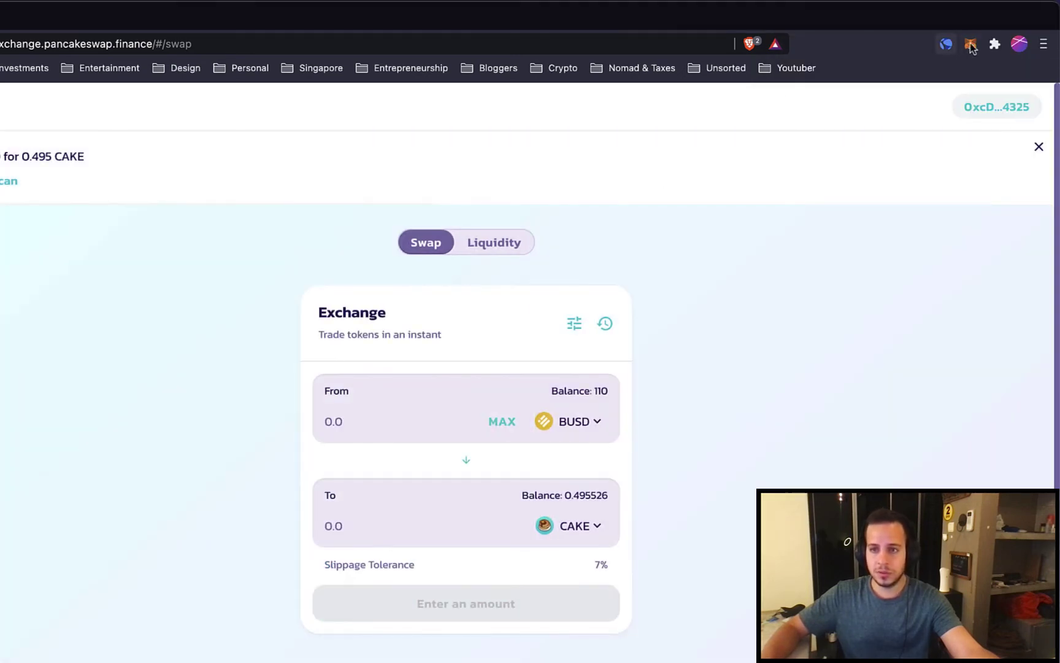
{"action": "left_click", "coordinate": [972, 45]}
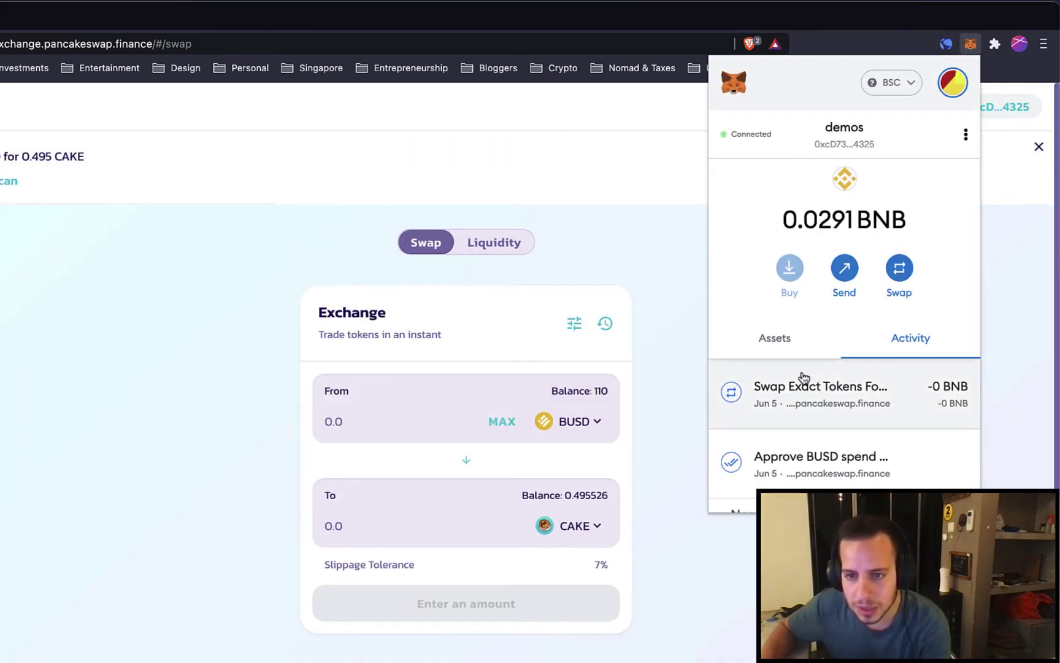
{"action": "left_click", "coordinate": [798, 343]}
{"action": "scroll", "coordinate": [809, 374], "scroll_direction": "down", "scroll_amount": 1}
{"action": "scroll", "coordinate": [791, 399], "scroll_direction": "down", "scroll_amount": 1}
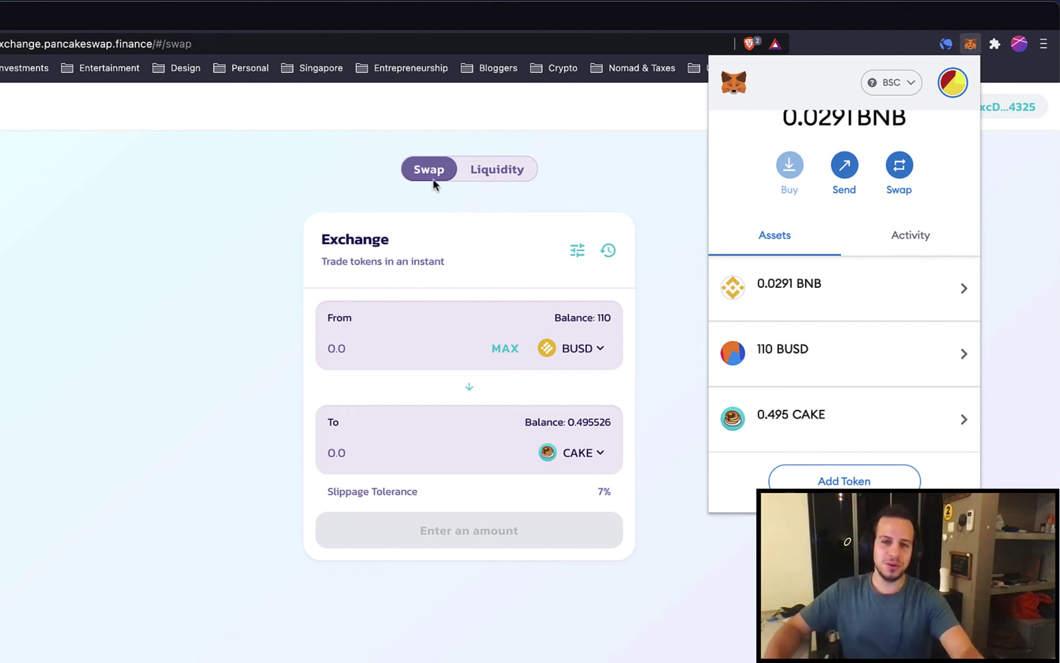
{"action": "left_click", "coordinate": [581, 182]}
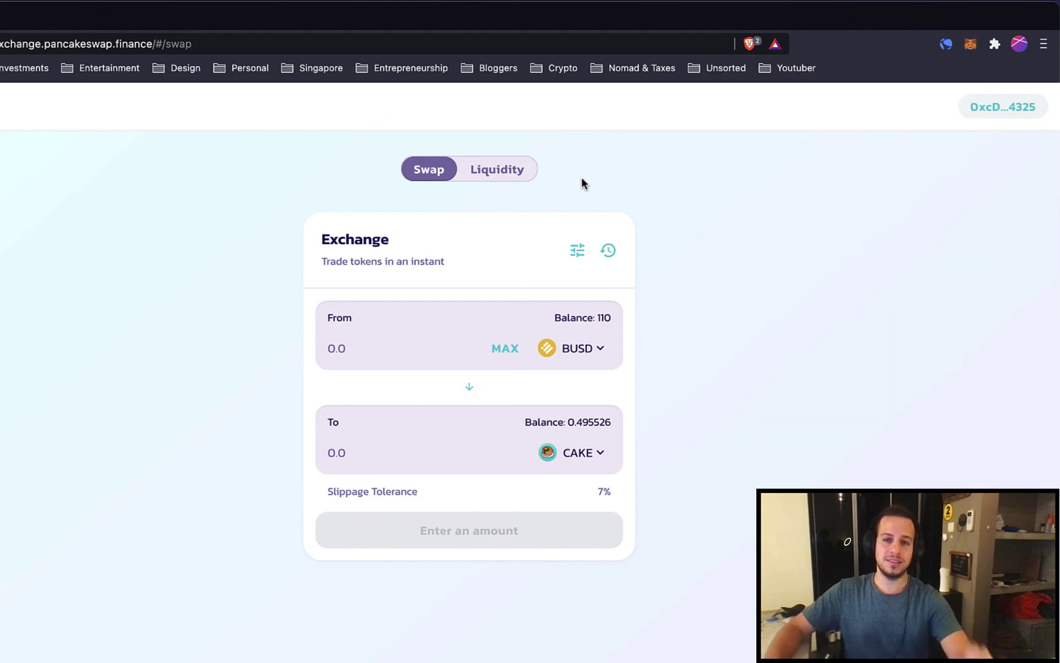